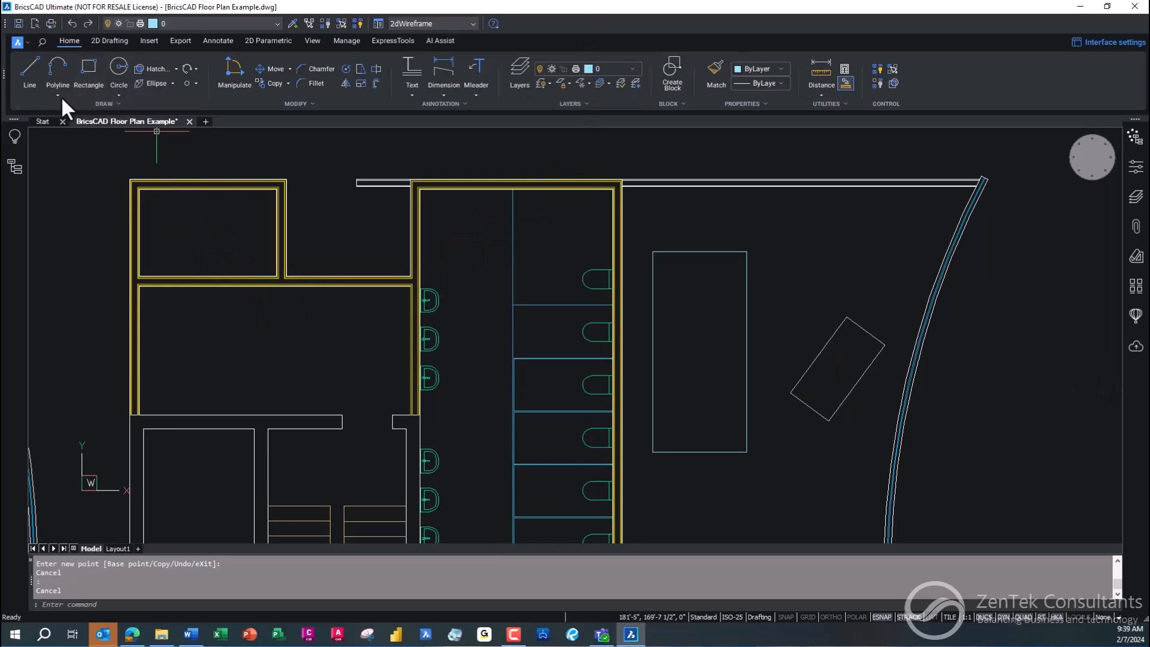
left_click(106, 38)
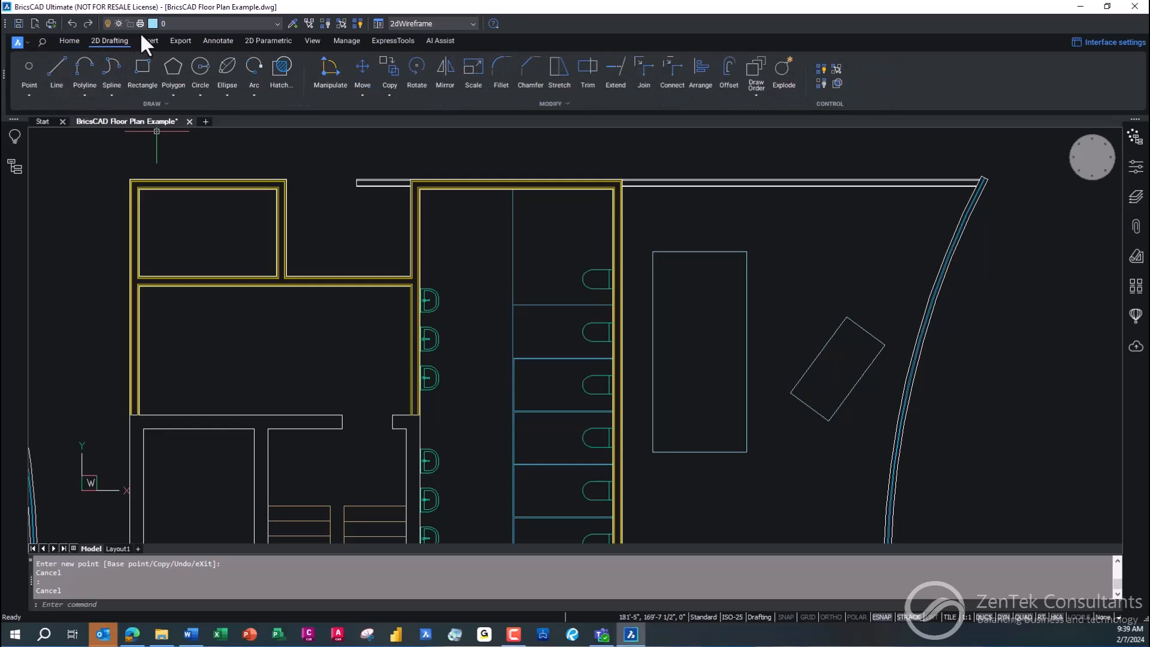
left_click(149, 41)
left_click(181, 39)
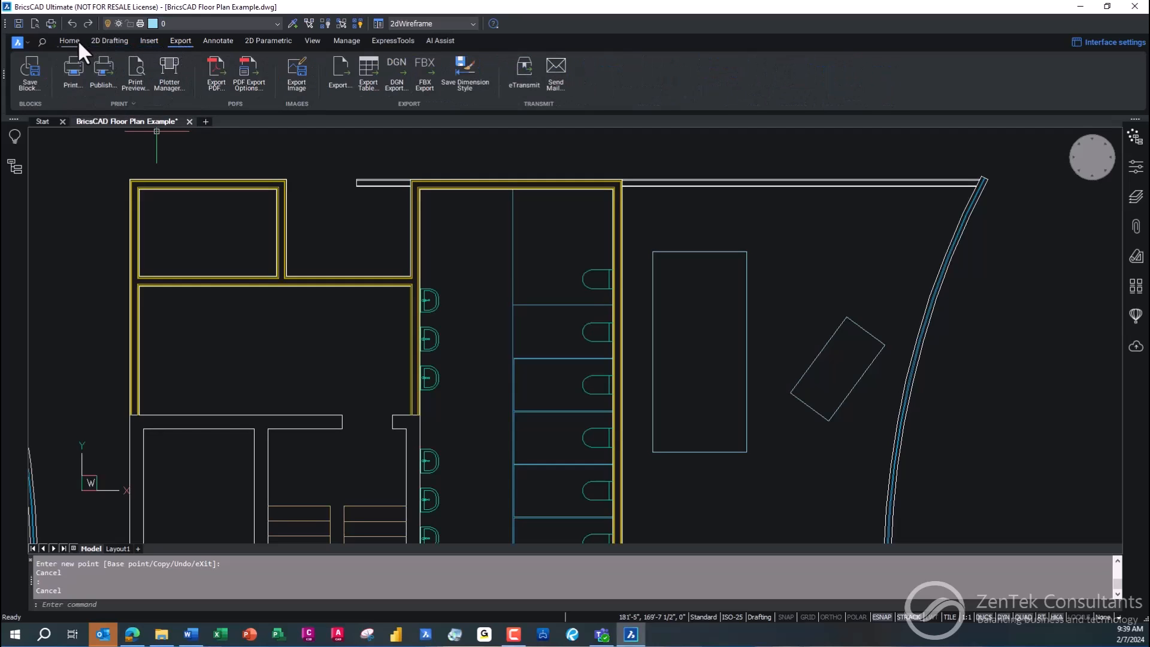
left_click(71, 41)
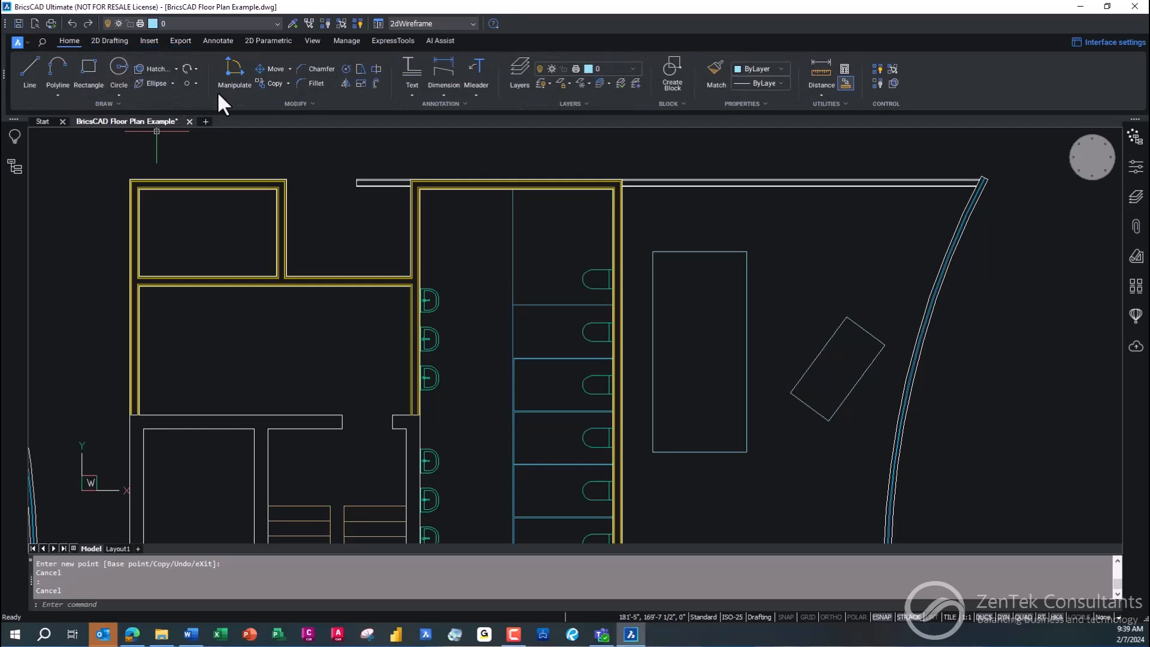
left_click(456, 91)
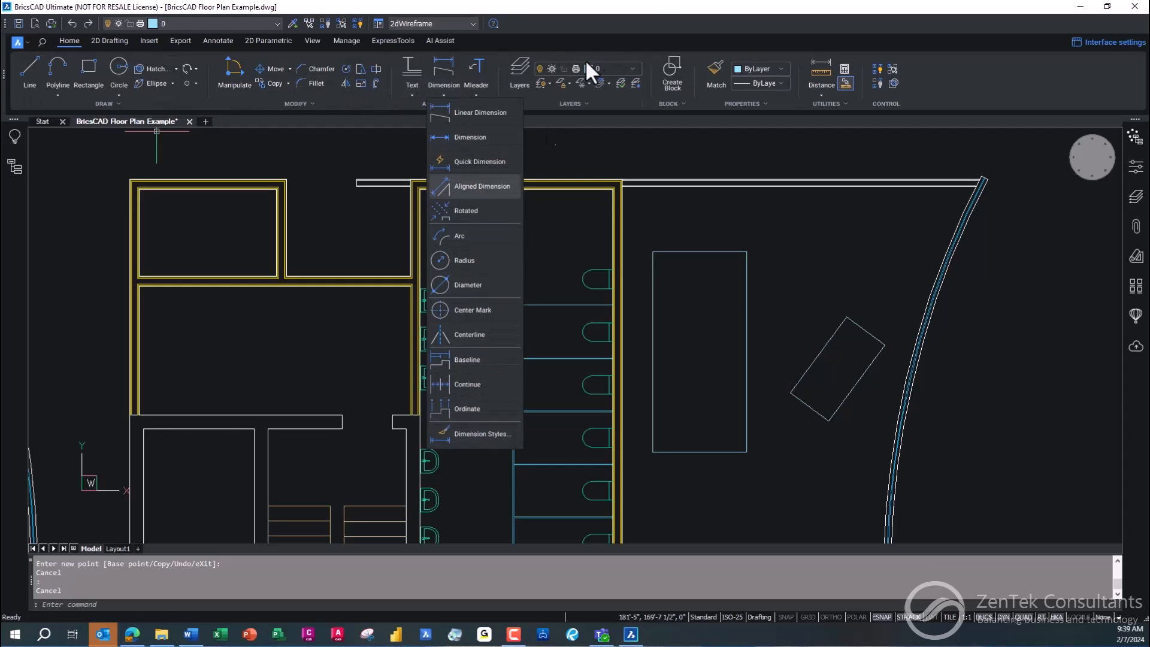
left_click(660, 6)
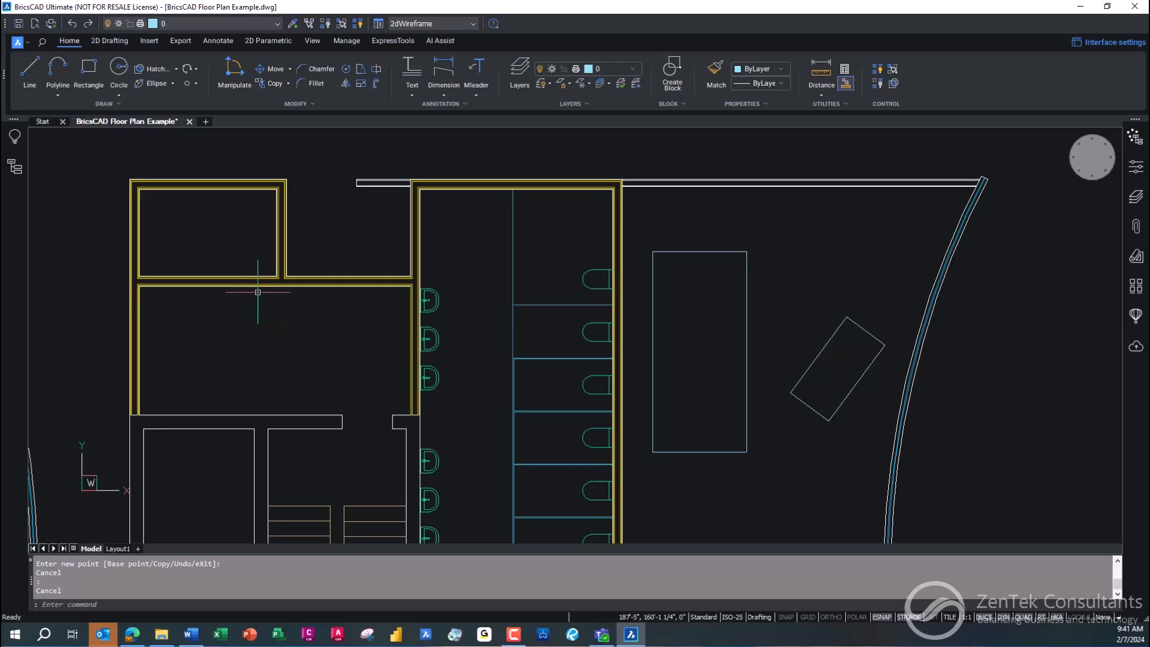
- Check the width and height of the large upright rectangle from its upper-right corner grip, leaving its shape as it is
mouse_move(258, 288)
mouse_move(393, 419)
mouse_move(748, 263)
left_click(746, 263)
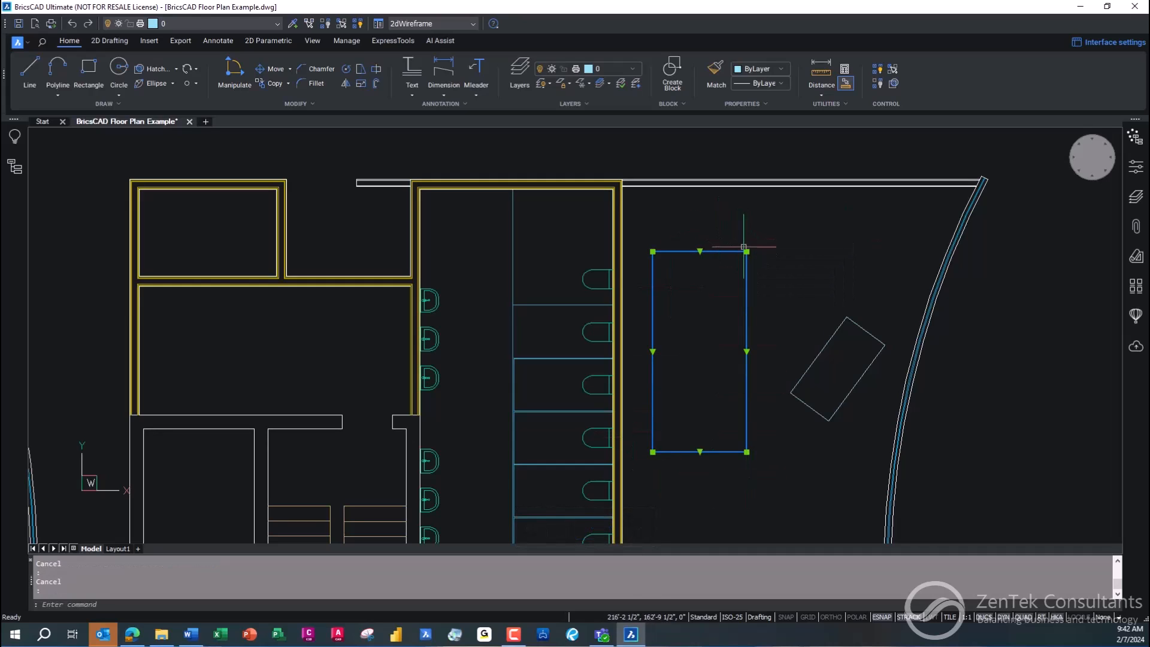
mouse_move(747, 252)
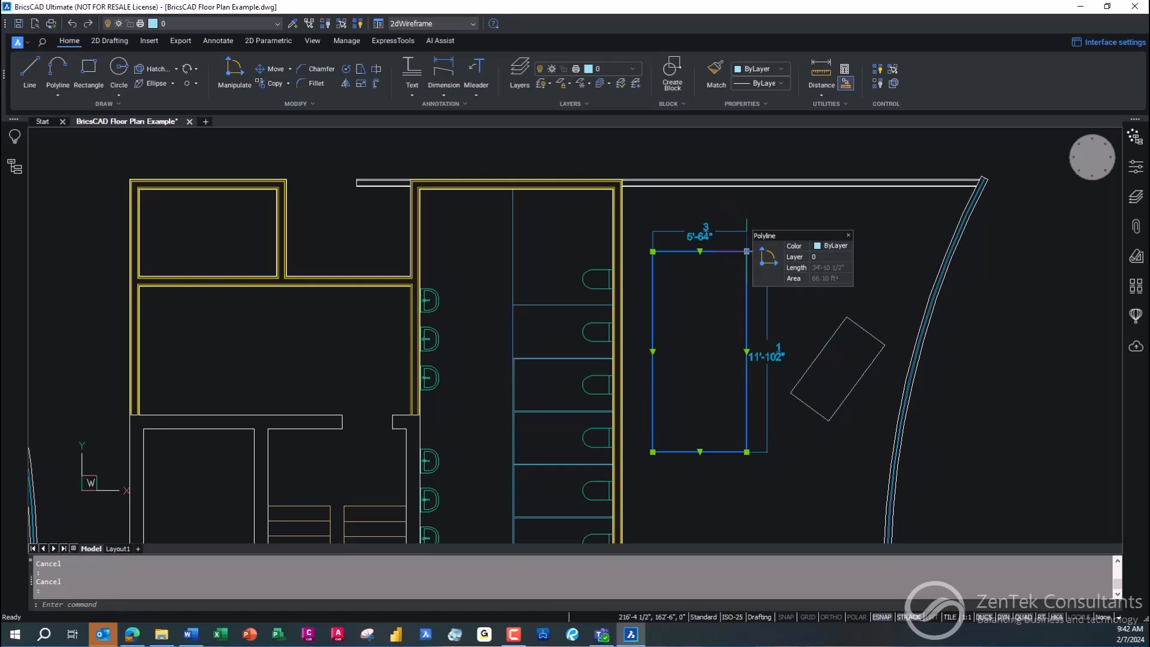
left_click(747, 252)
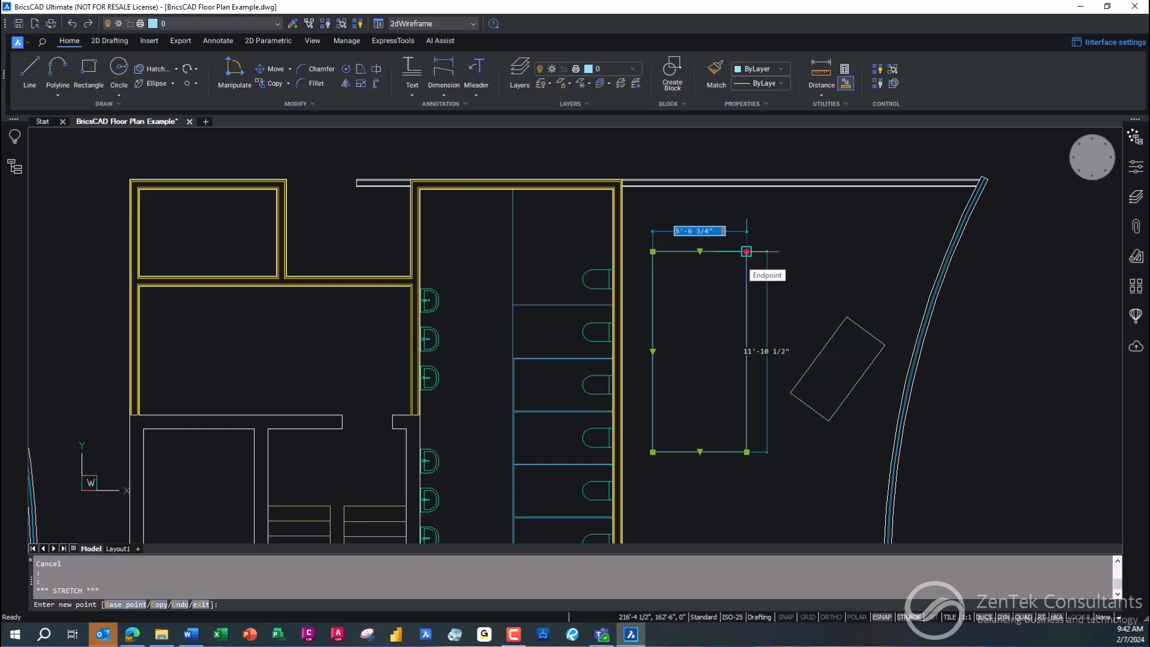
key("Escape")
- Check both side lengths of the small rotated rectangle from its top corner grip, without stretching it
left_click(829, 344)
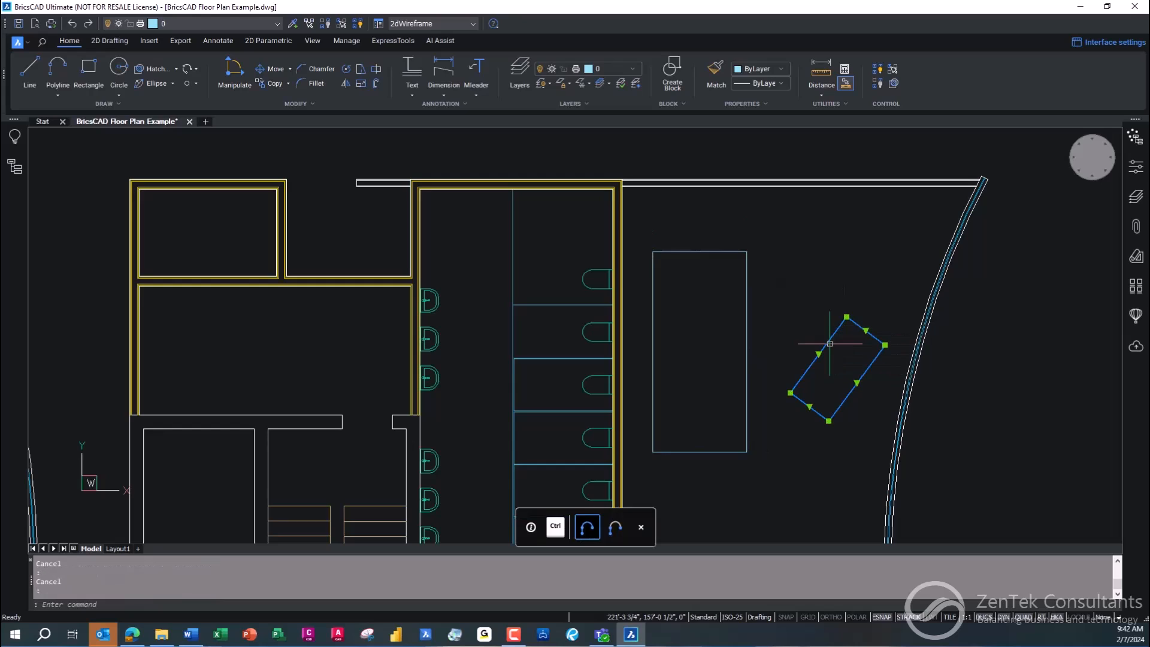
left_click(846, 316)
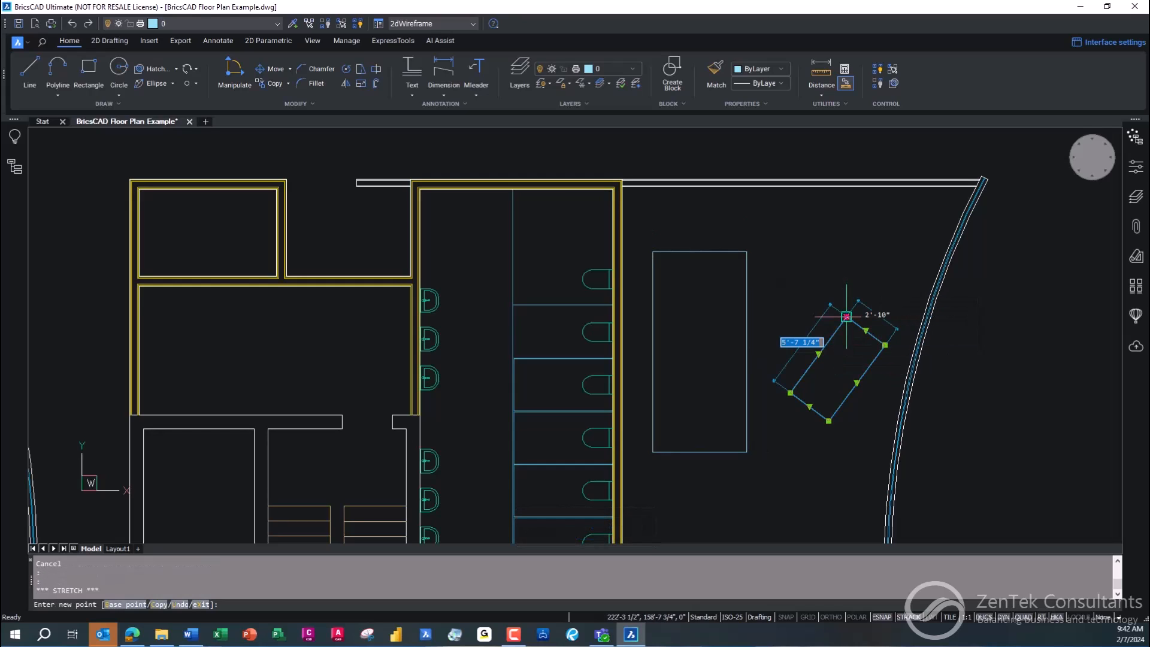
key("Escape")
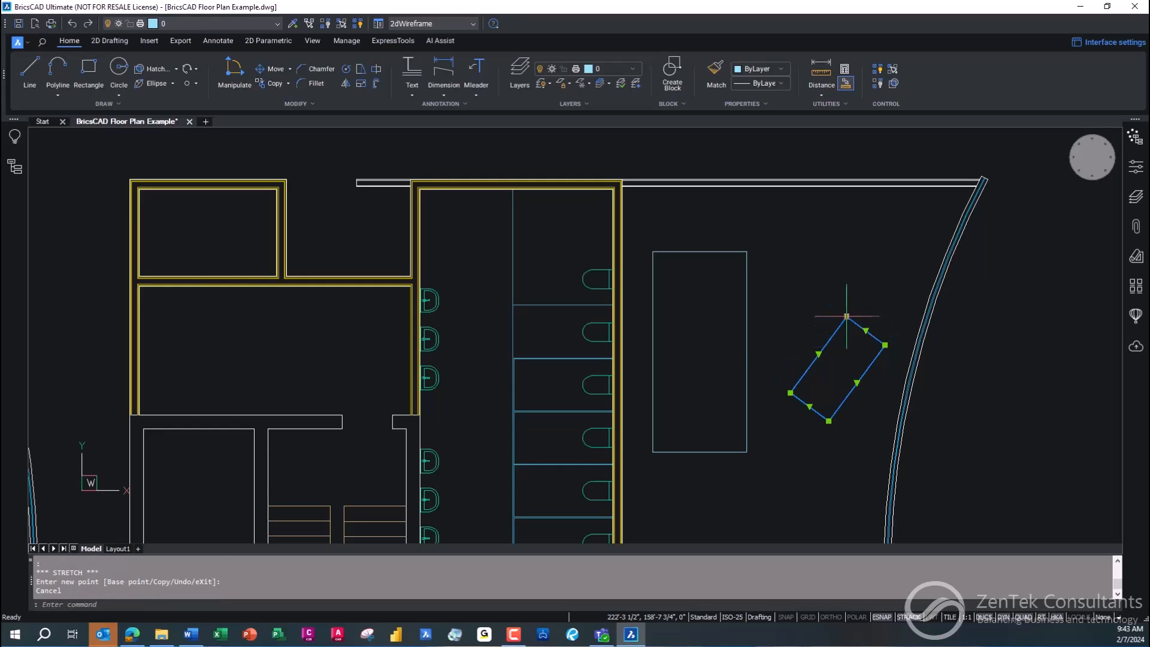
key("Escape")
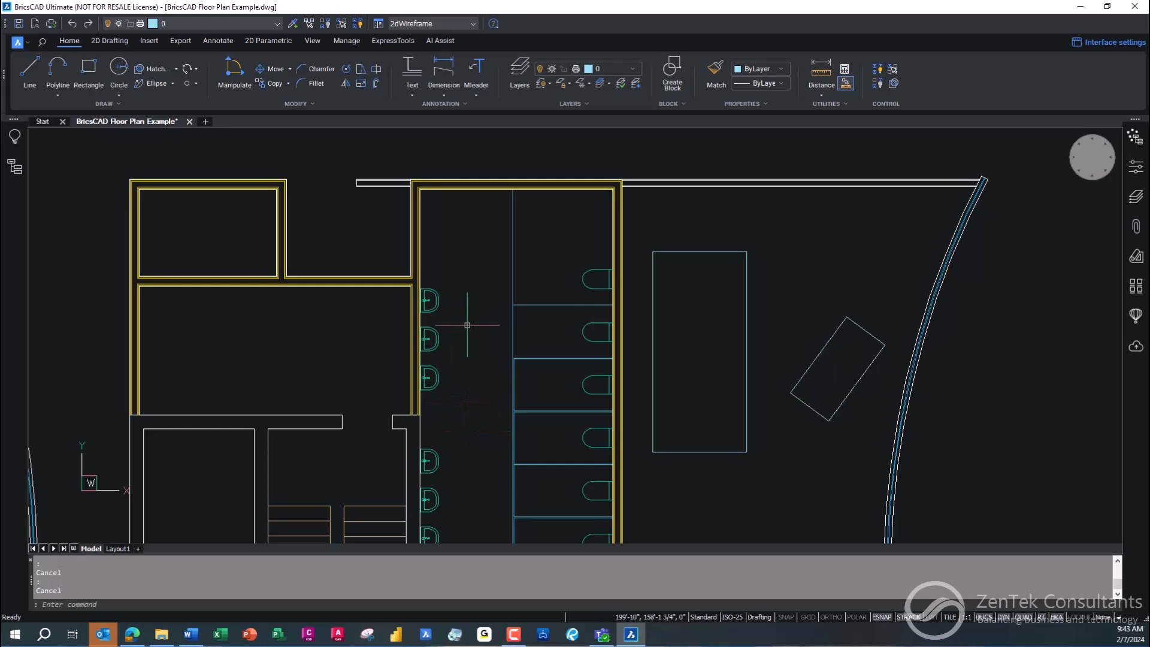
- Measure the gap between the two uppermost sinks on the restroom wall by selecting both blocks
scroll(452, 307, "up", 4)
middle_click_drag(452, 302, 407, 388)
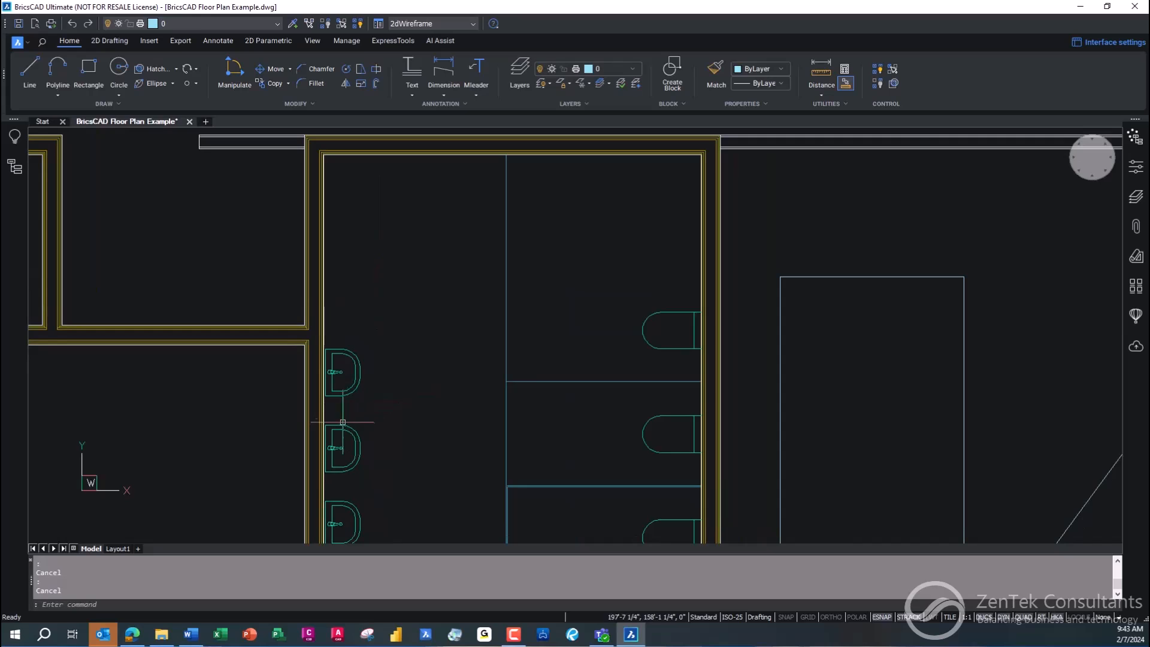
scroll(347, 414, "up", 2)
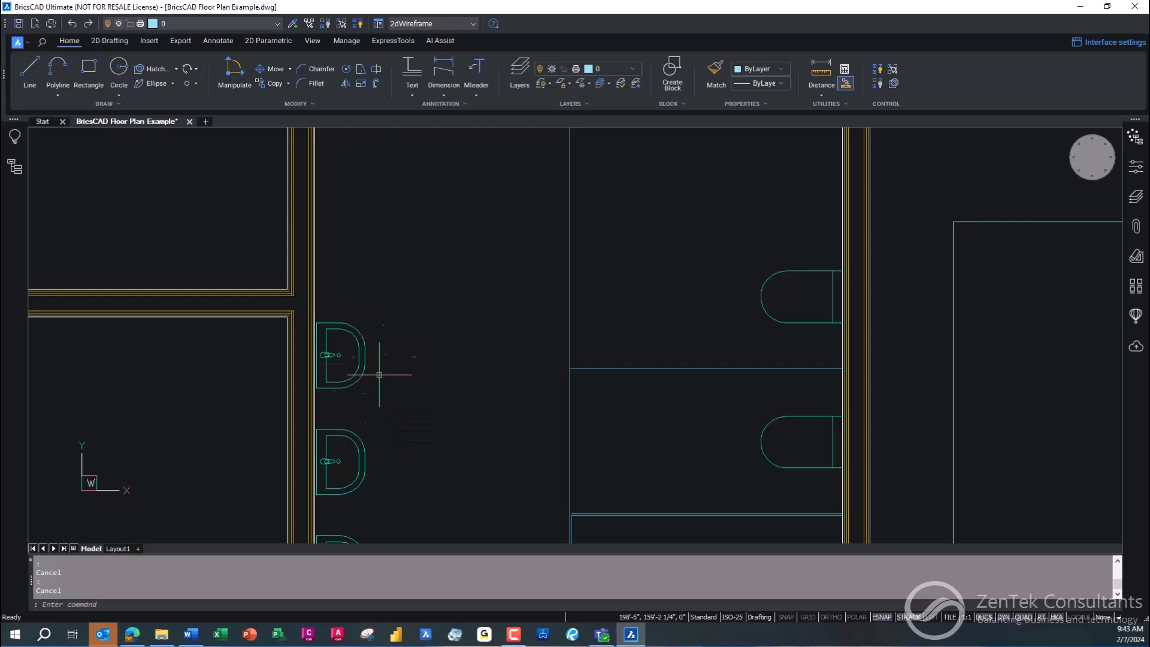
left_click(333, 447)
left_click(348, 383)
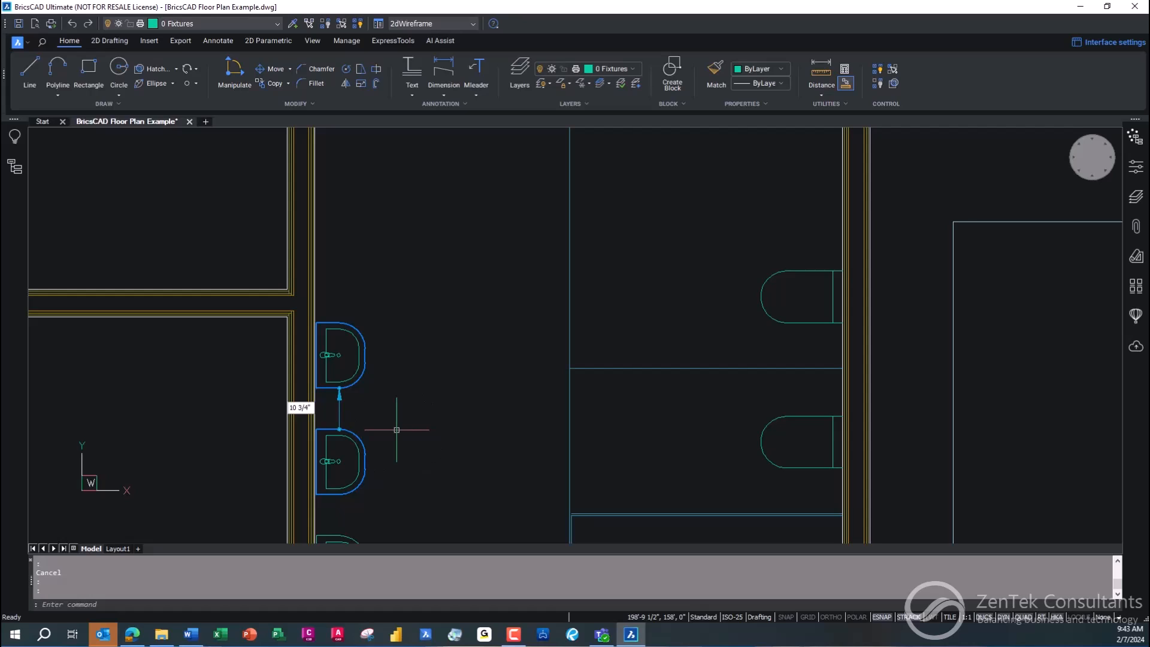
key("Escape")
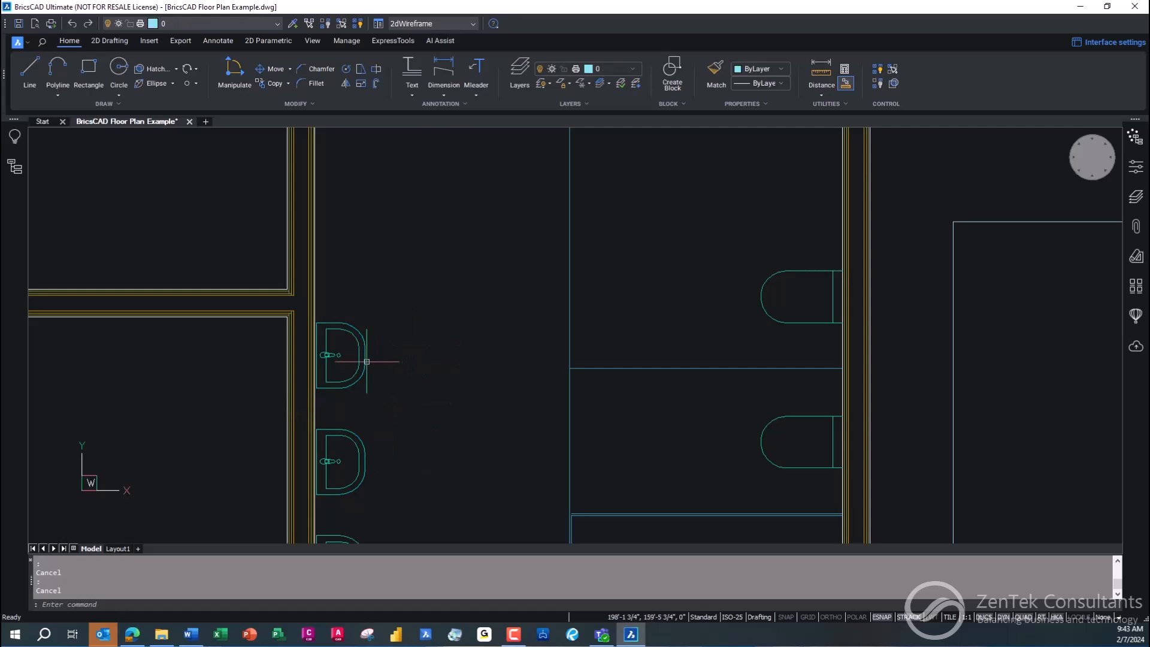
- Measure the distance from the uppermost sink to the long vertical stall partition line, and clear the selection
mouse_move(360, 357)
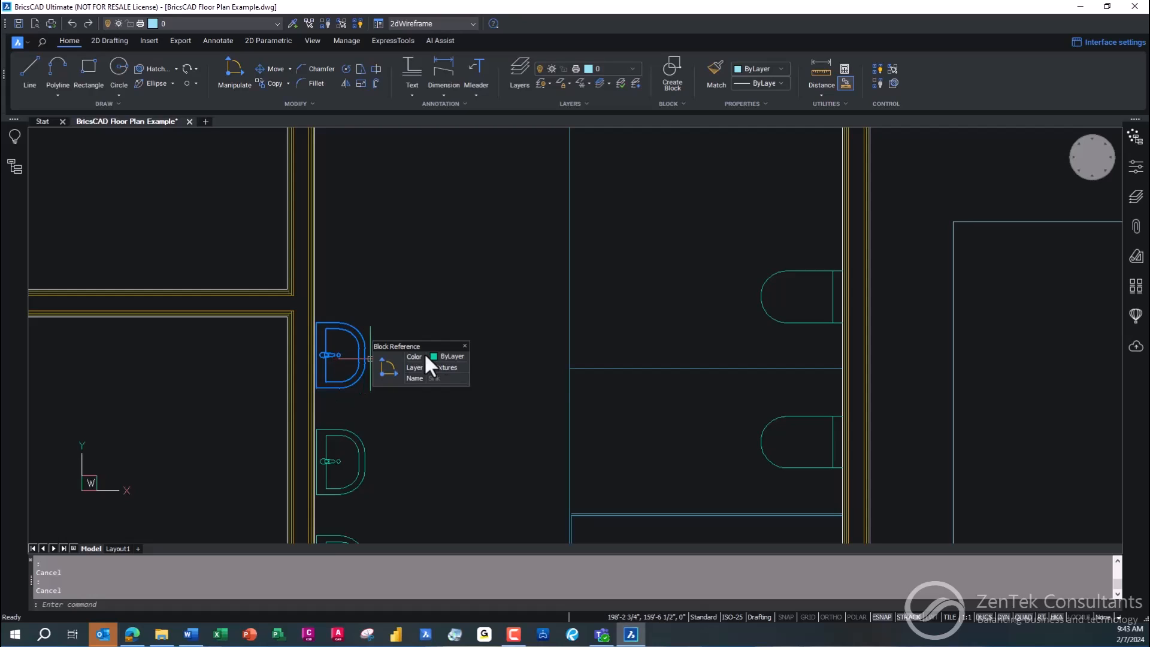
left_click(362, 362)
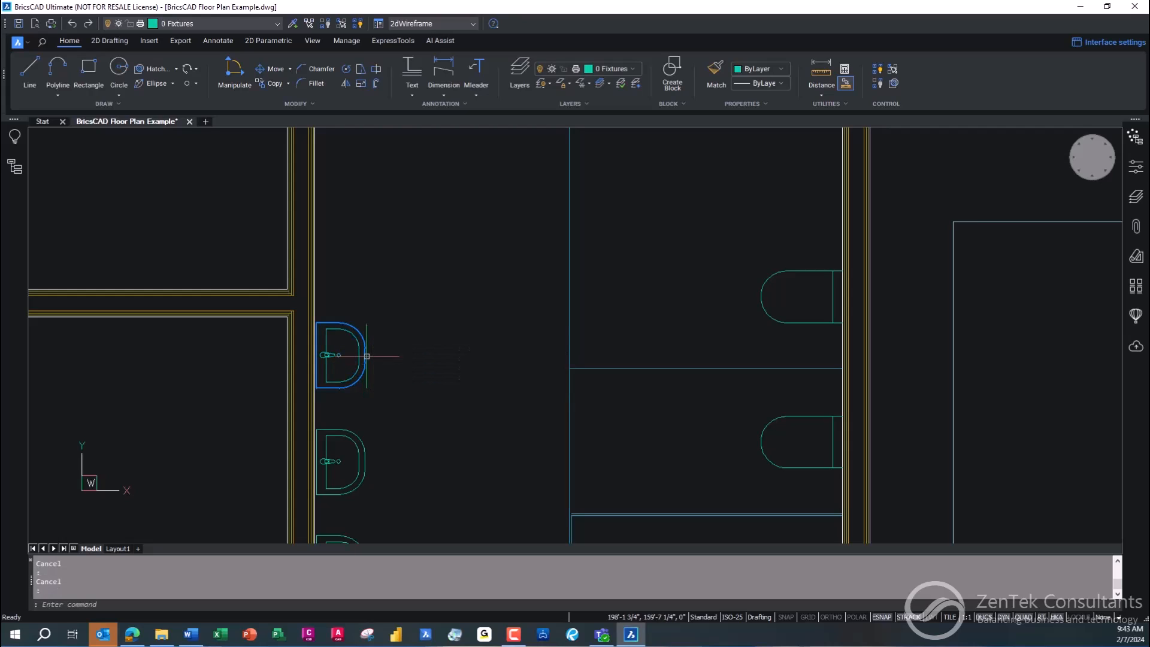
left_click(569, 362)
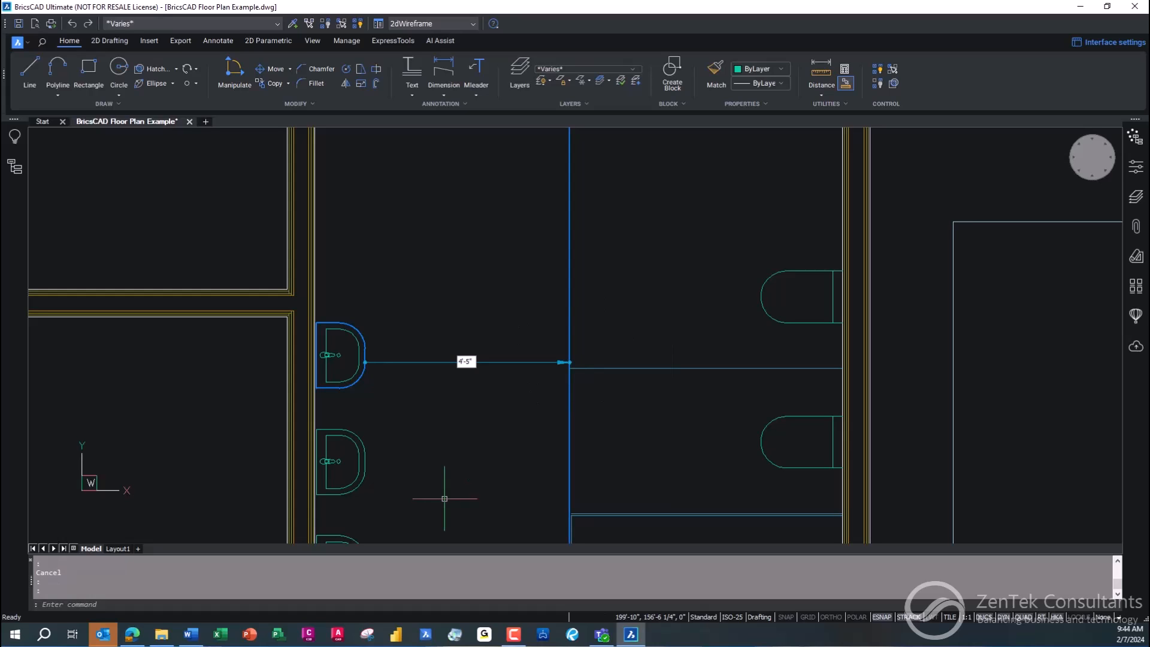
middle_click_drag(422, 323, 410, 493)
key("Escape")
key("Escape")
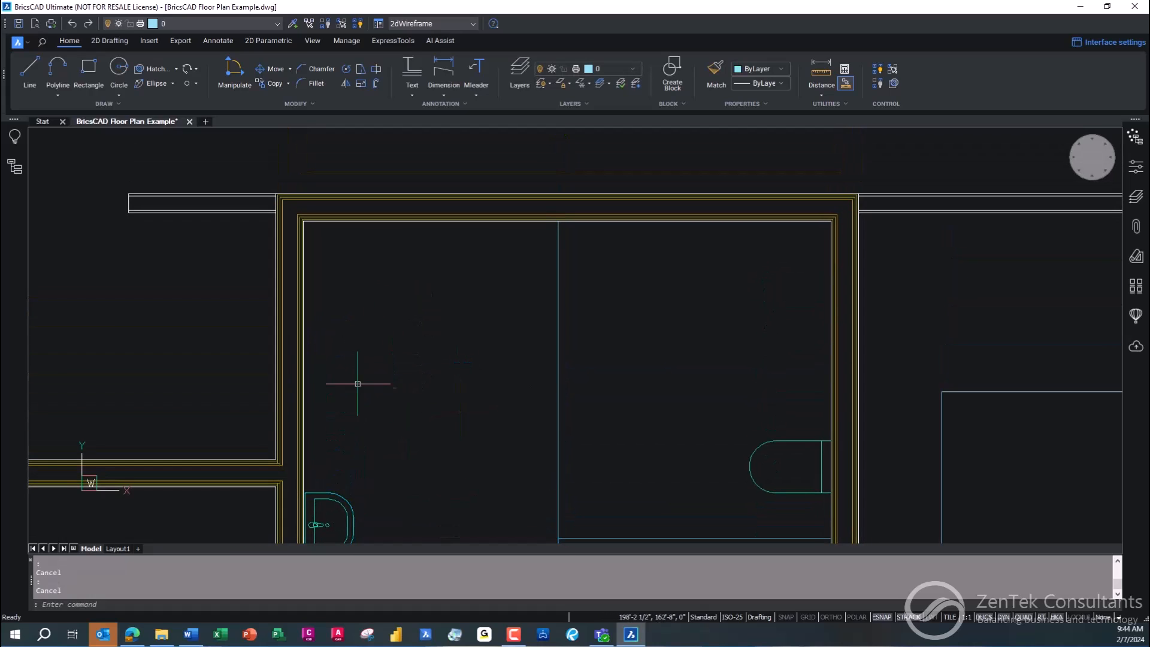
- Measure the distance between the restroom's left interior wall line and the long vertical partition line, leaving the dimension unedited
left_click(305, 388)
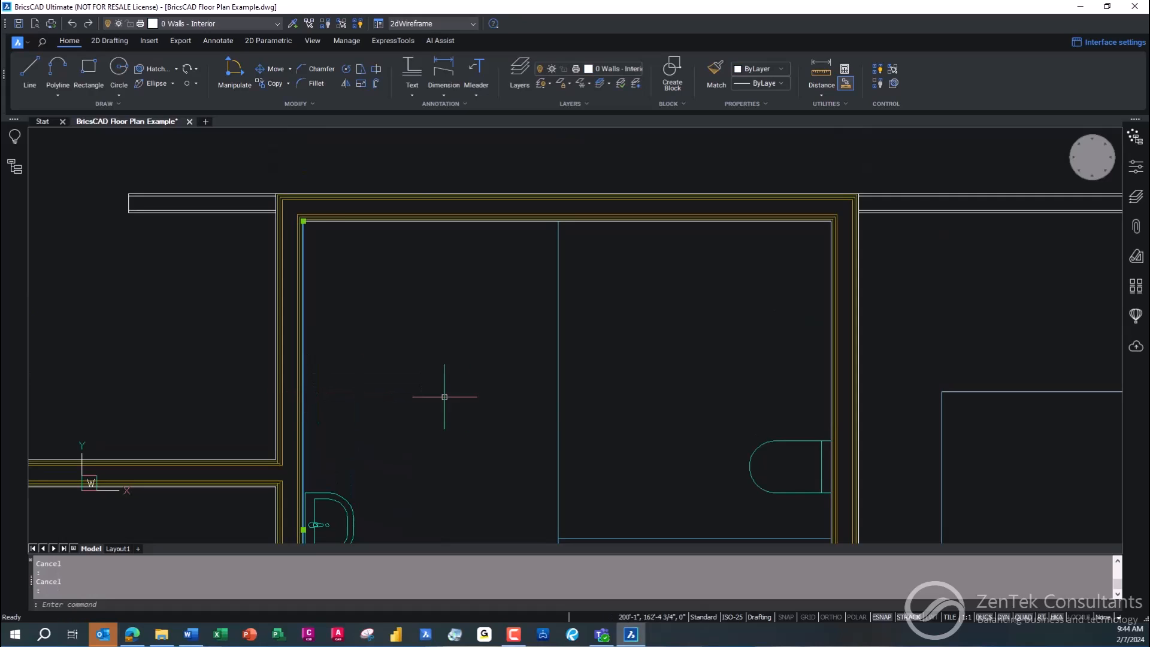
left_click(558, 404)
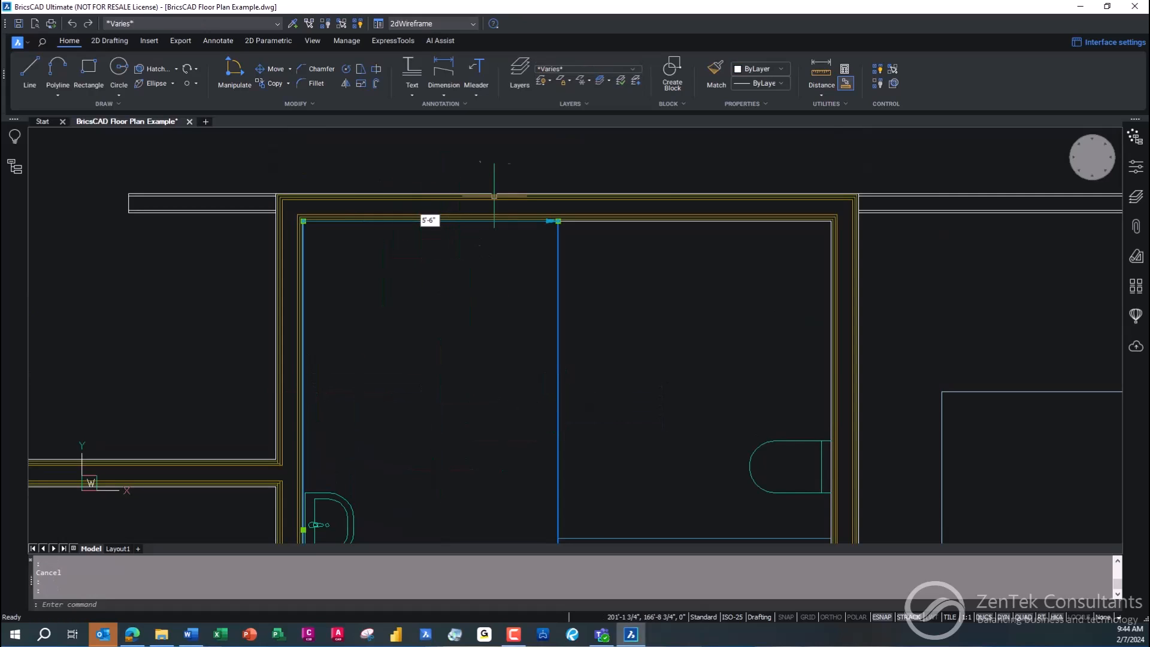
key("ctrl")
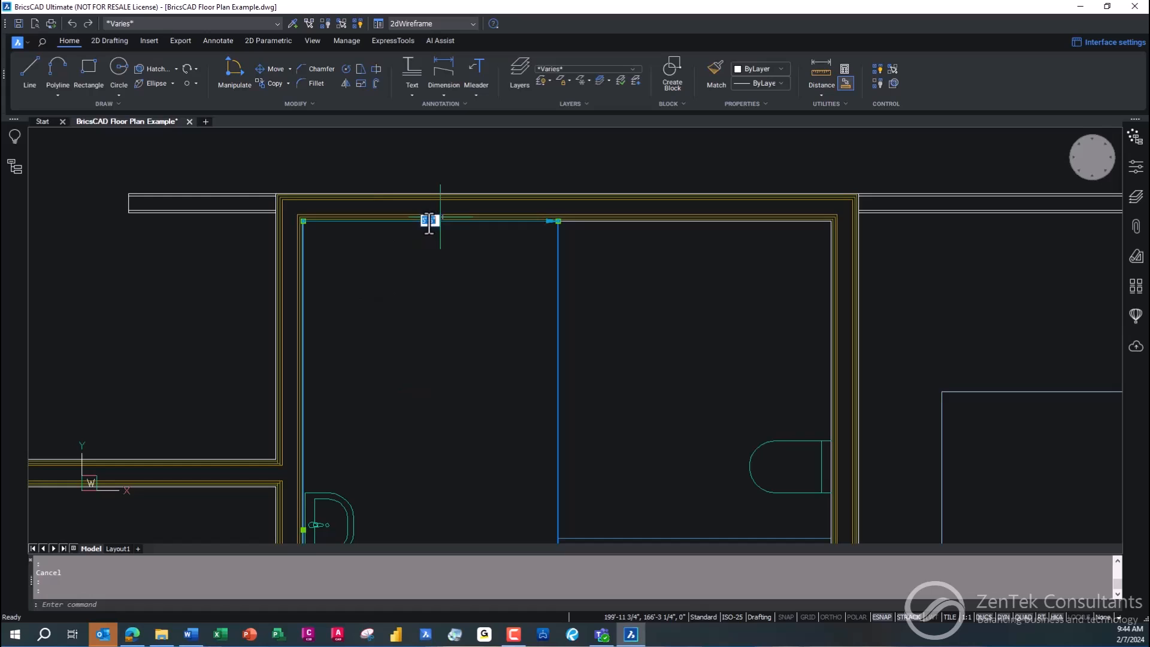
key("Escape")
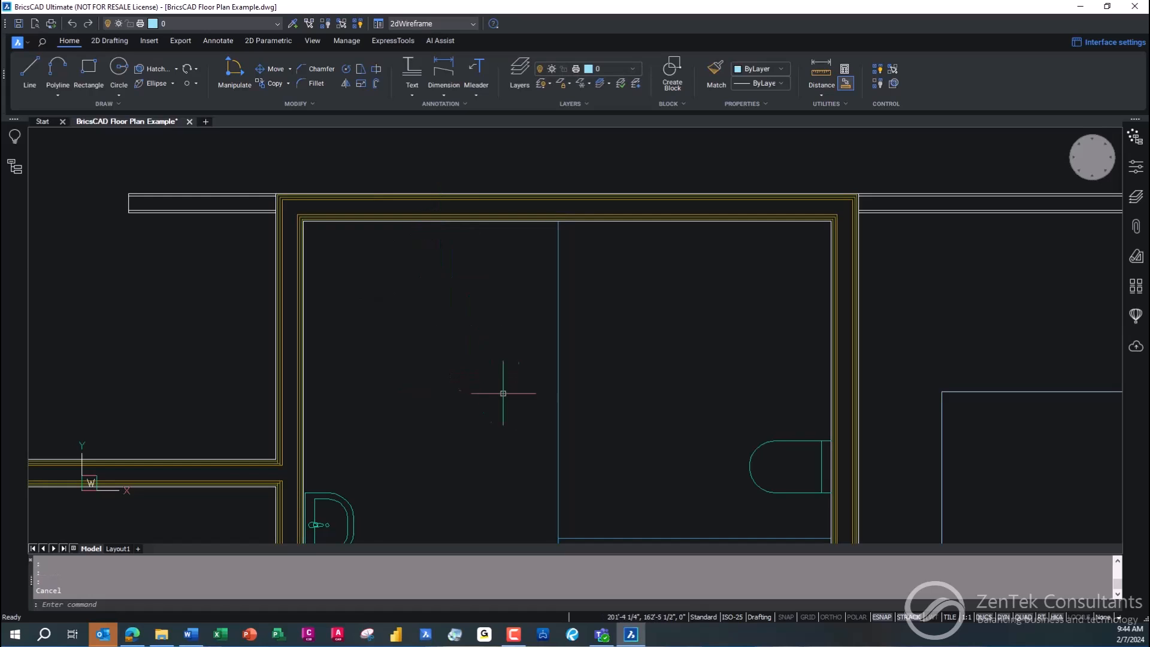
- Set the distance from the restroom's upper interior wall line to the first horizontal stall partition to 7', moving the partition
scroll(499, 383, "down", 2)
mouse_move(500, 384)
middle_mouse_down()
mouse_move(474, 347)
mouse_move(436, 328)
middle_mouse_up()
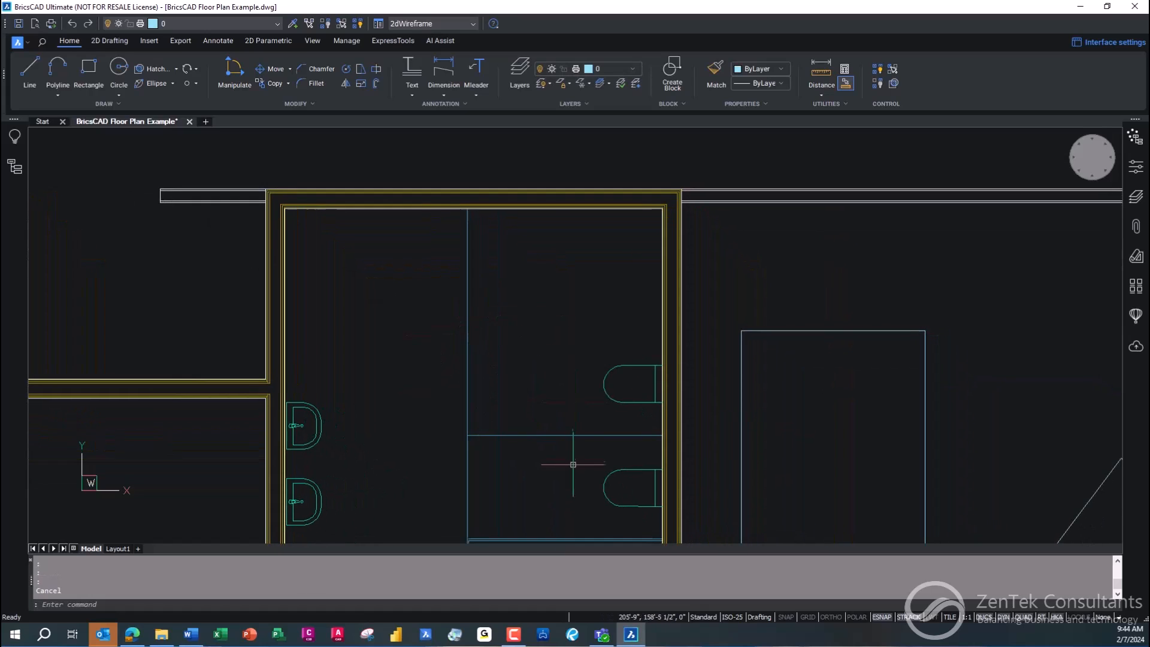
left_click(559, 210)
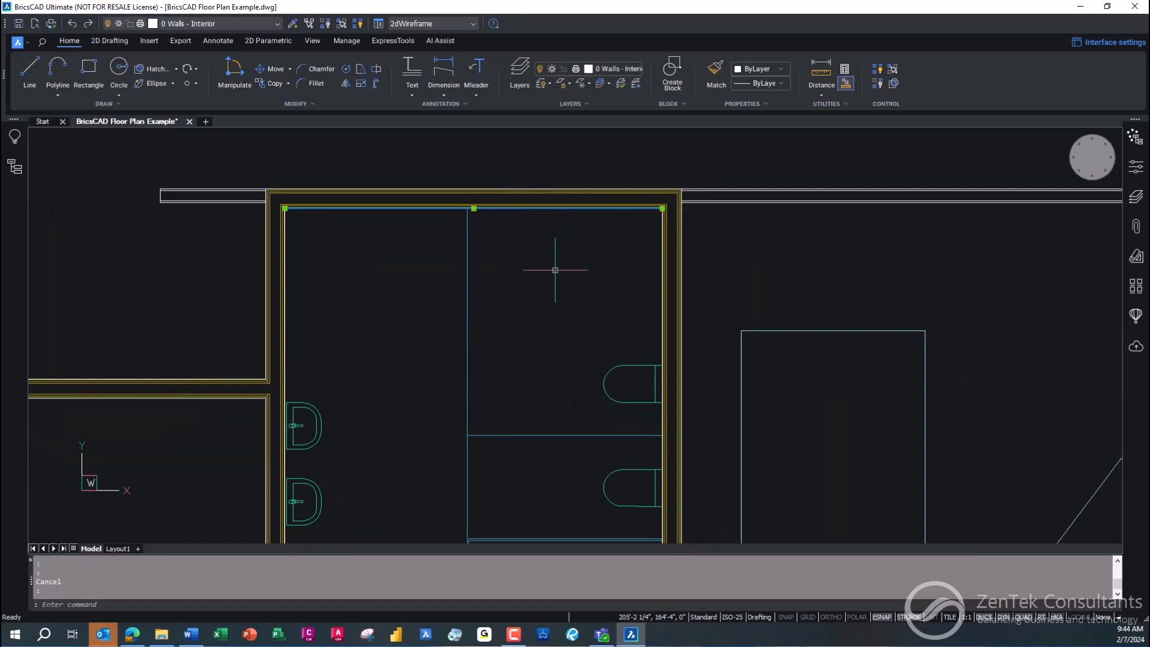
left_click(560, 435)
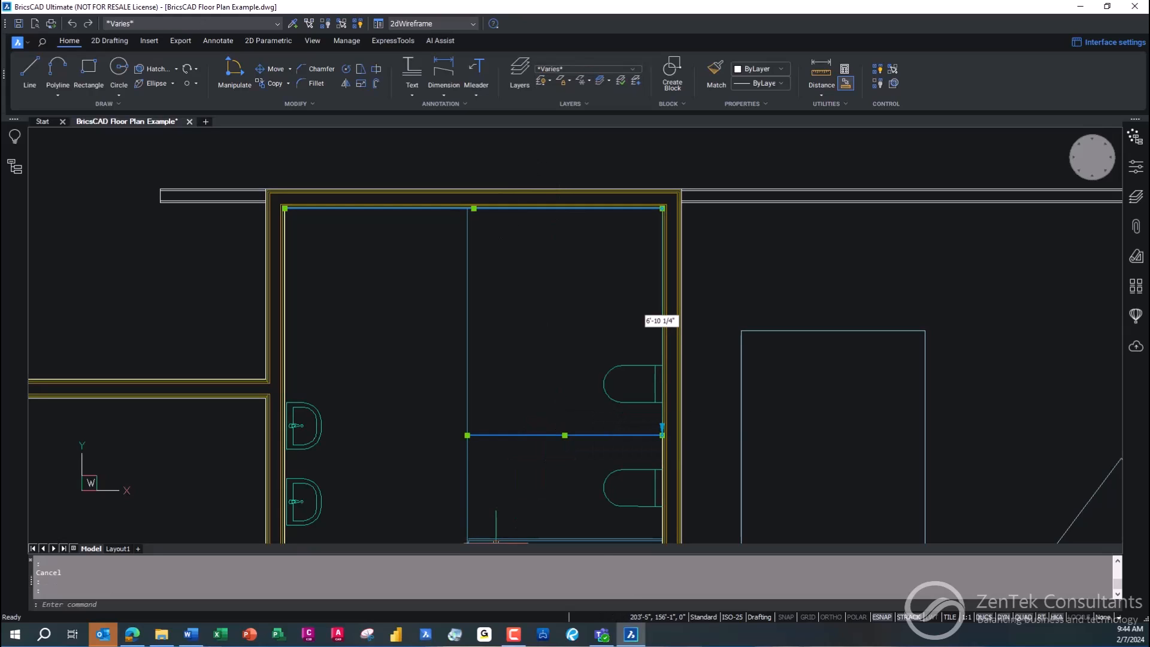
mouse_move(496, 541)
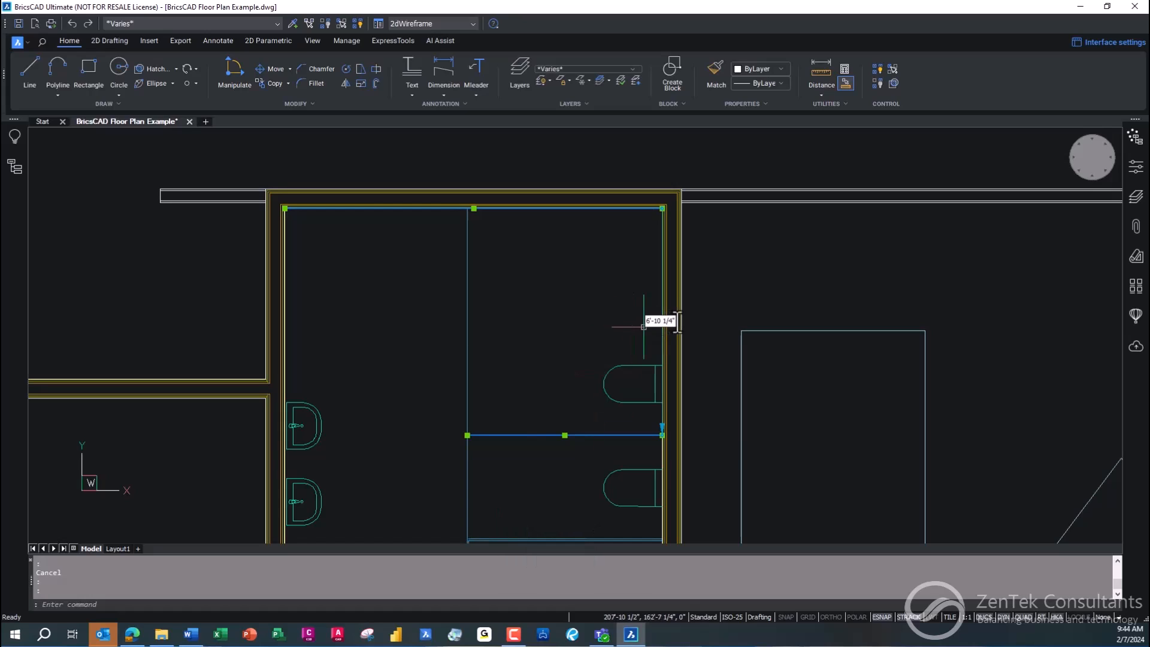
left_click_drag(677, 321, 643, 327)
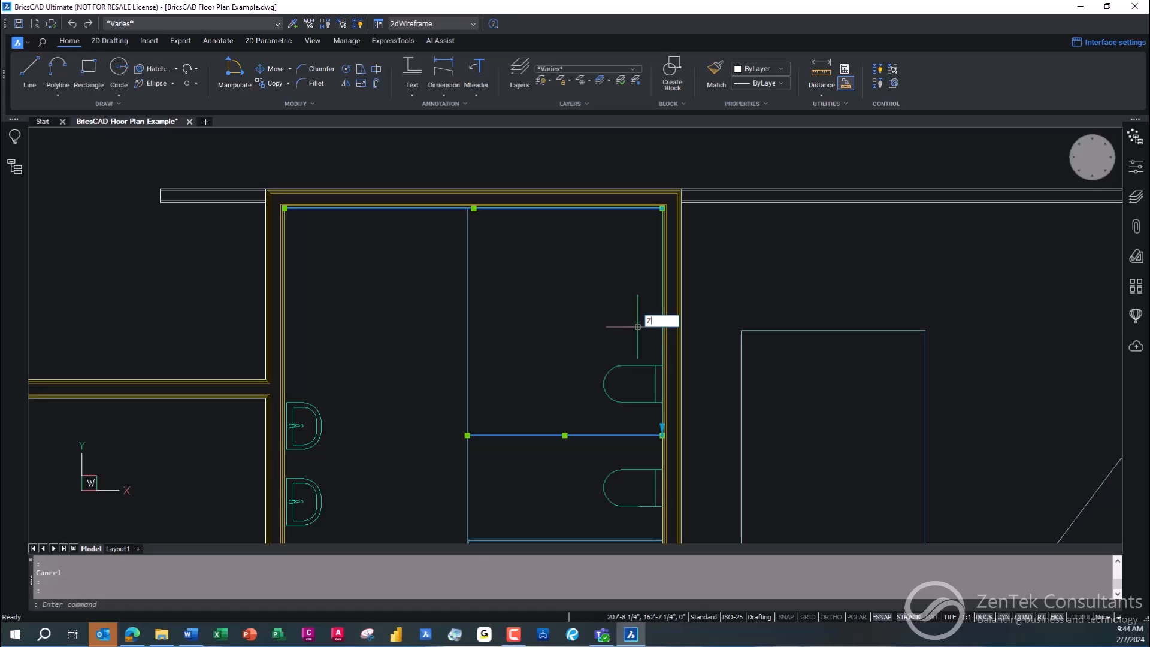
type("7")
key("Return")
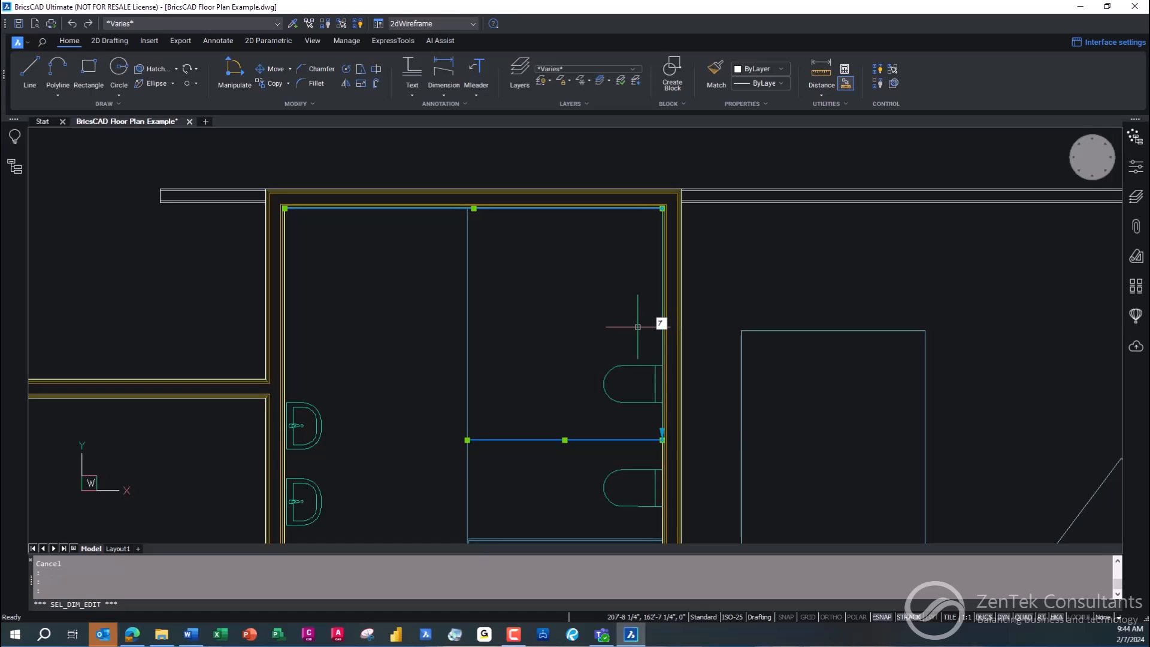
key("Escape")
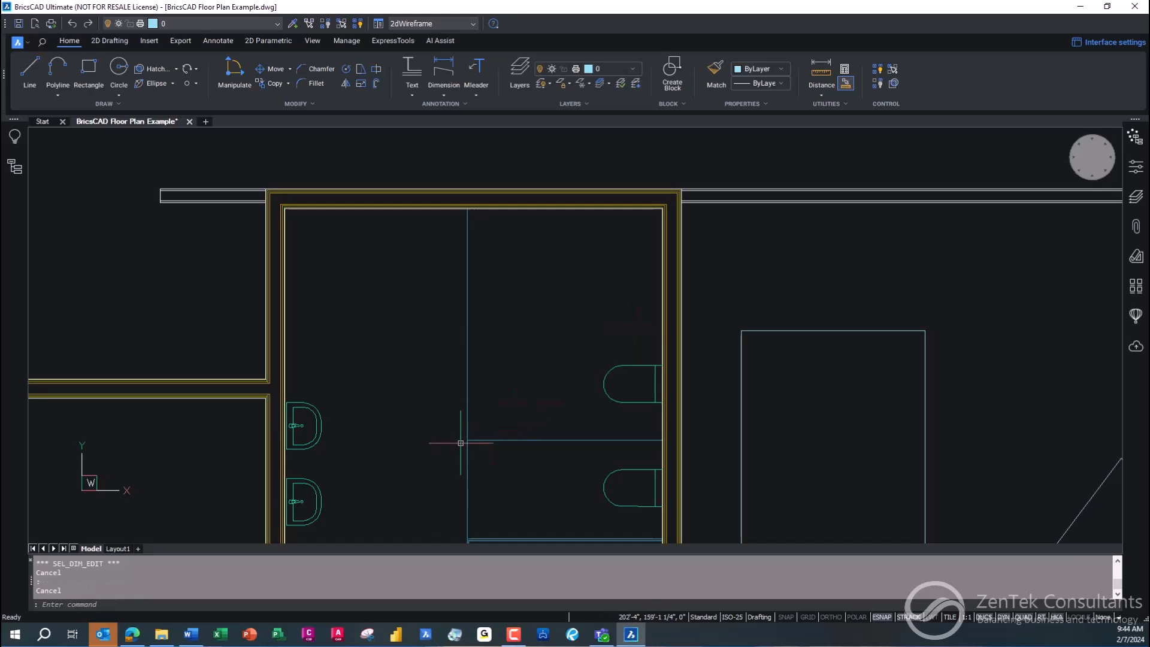
- Measure the clearance between the uppermost toilet and the stall partition line below it, and clear the selection
scroll(519, 441, "up", 5)
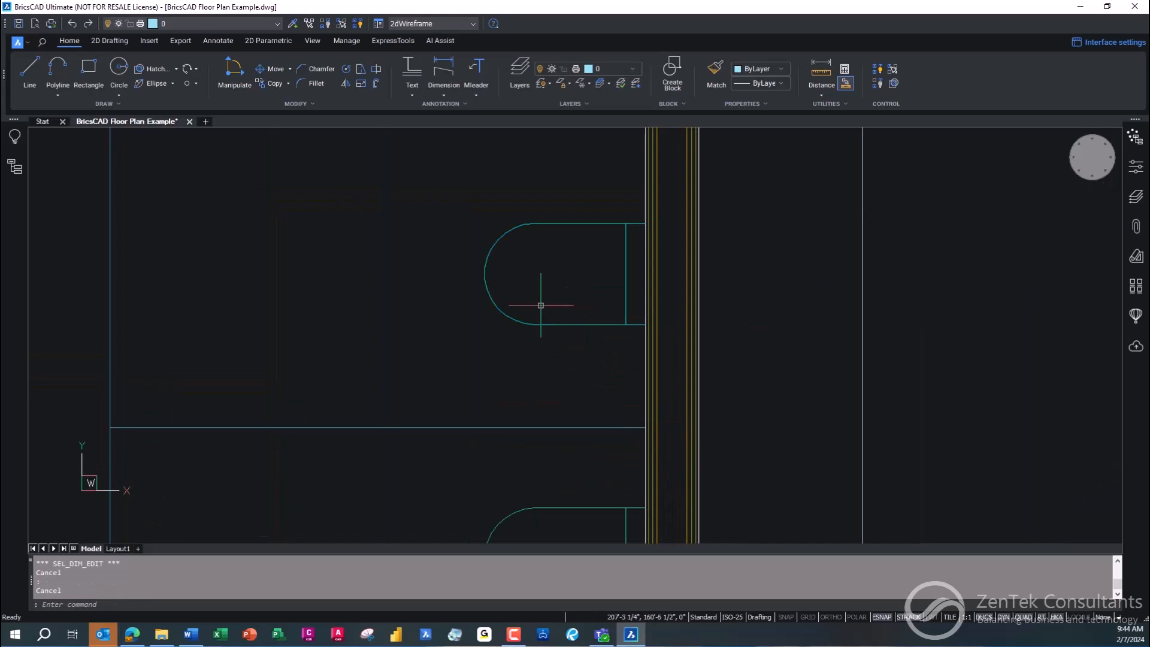
left_click(609, 326)
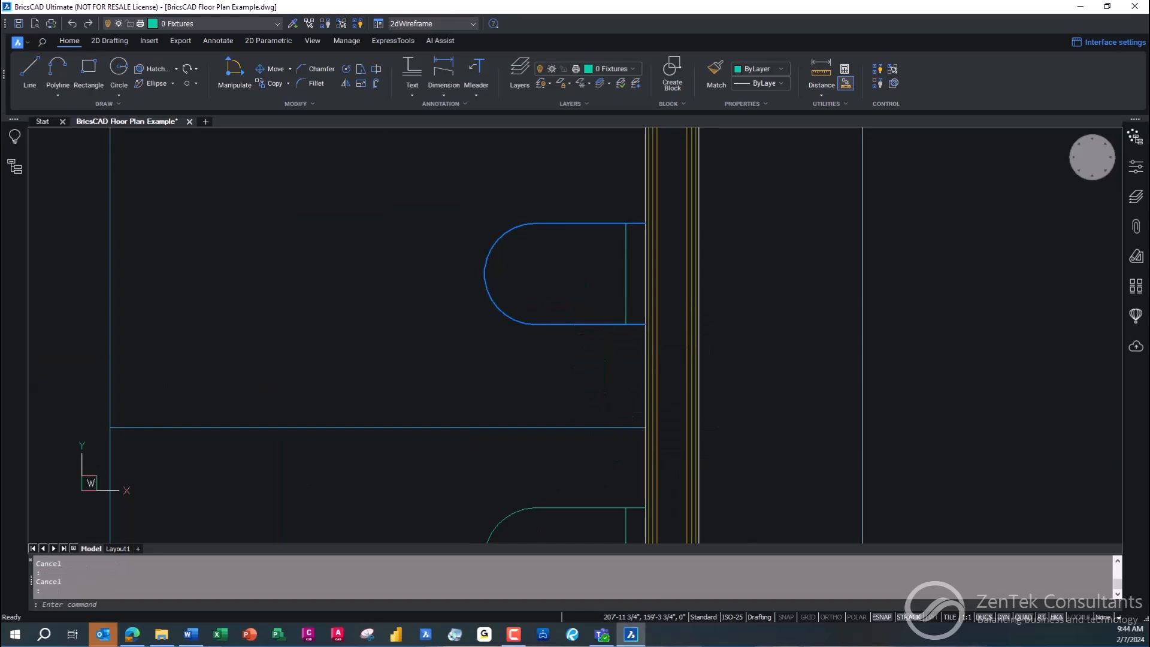
left_click(604, 427)
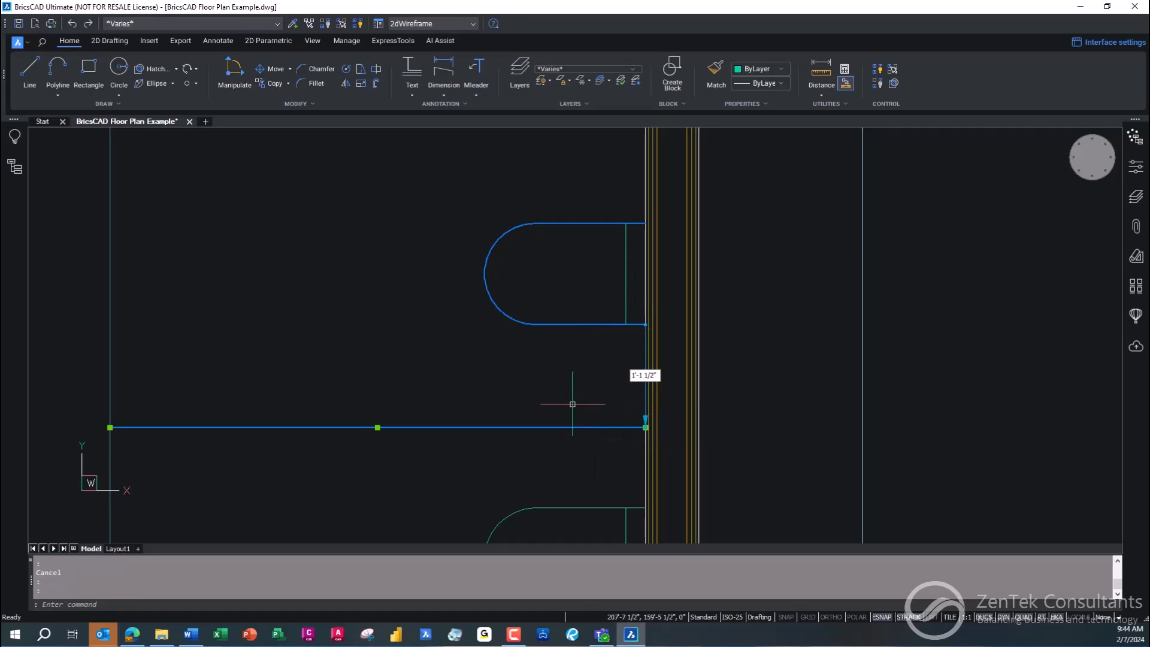
key("Escape")
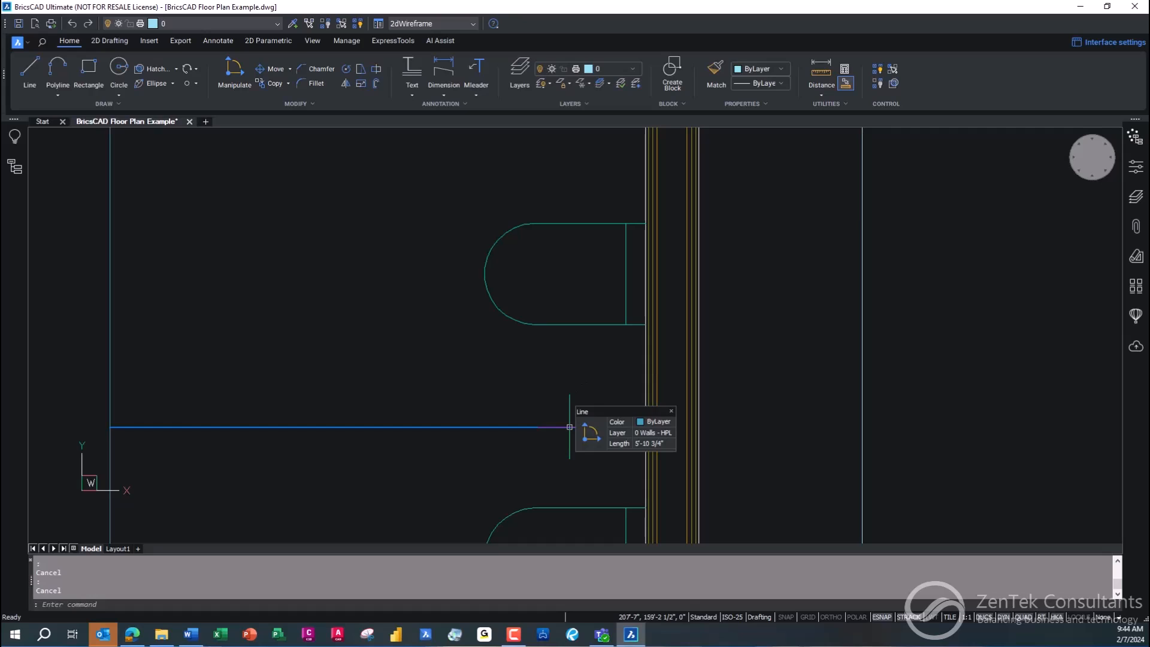
- Set the distance from the horizontal stall partition line to the uppermost toilet above it to 16", moving the toilet, and clear the selection
left_click(570, 427)
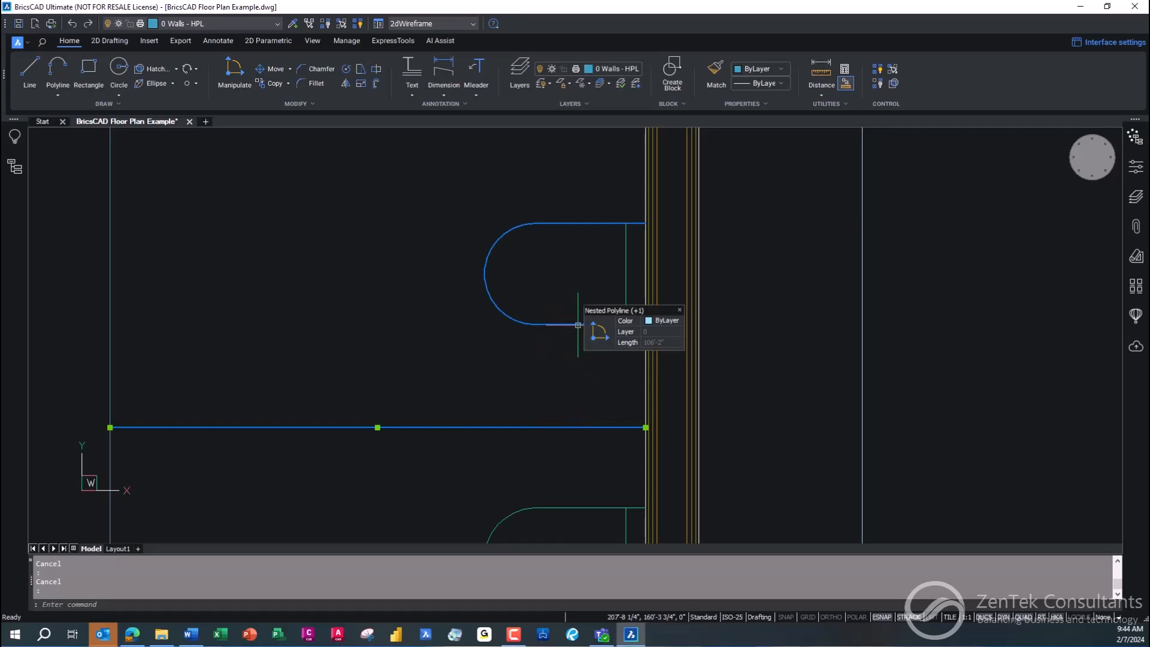
left_click(578, 325)
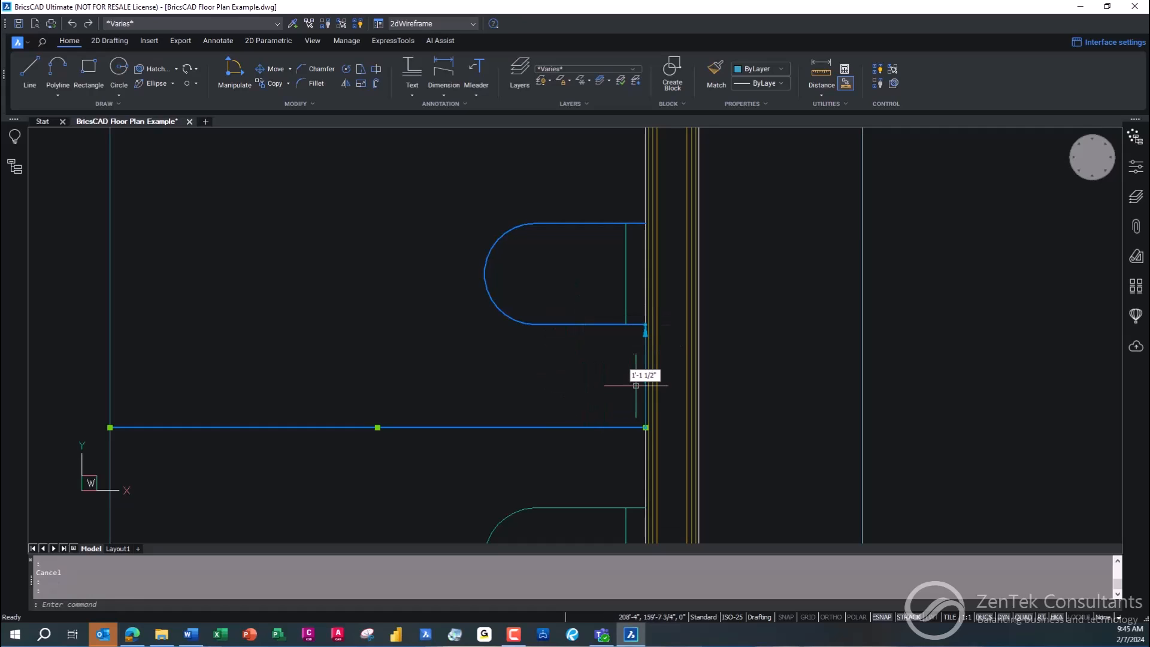
left_click_drag(631, 375, 662, 375)
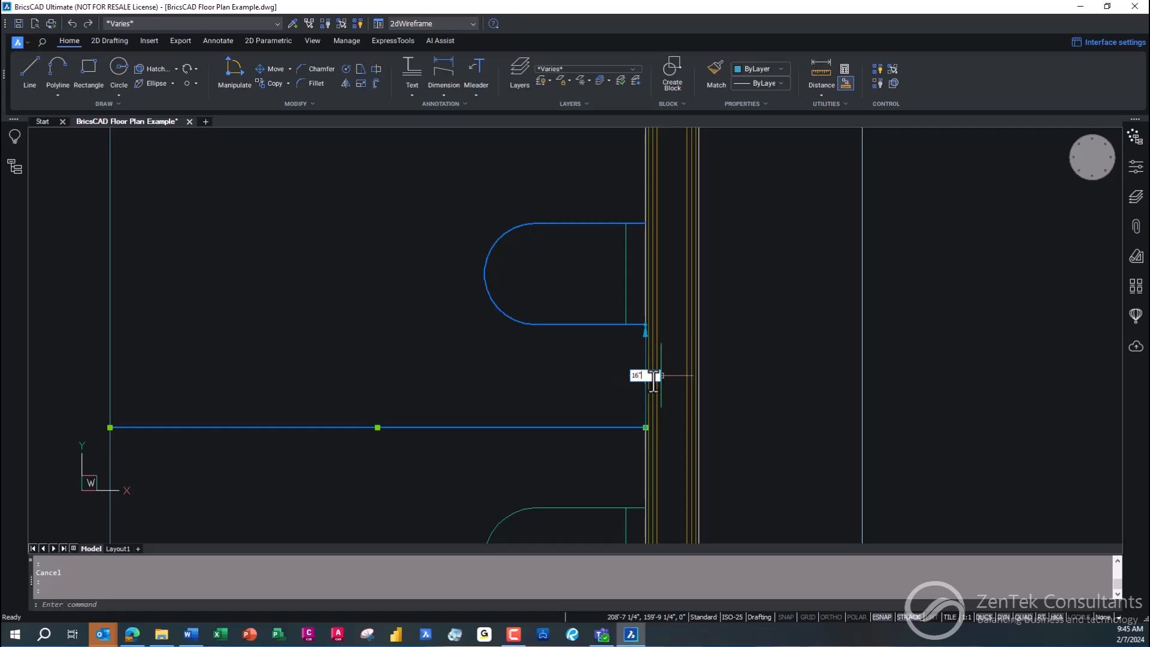
key("Return")
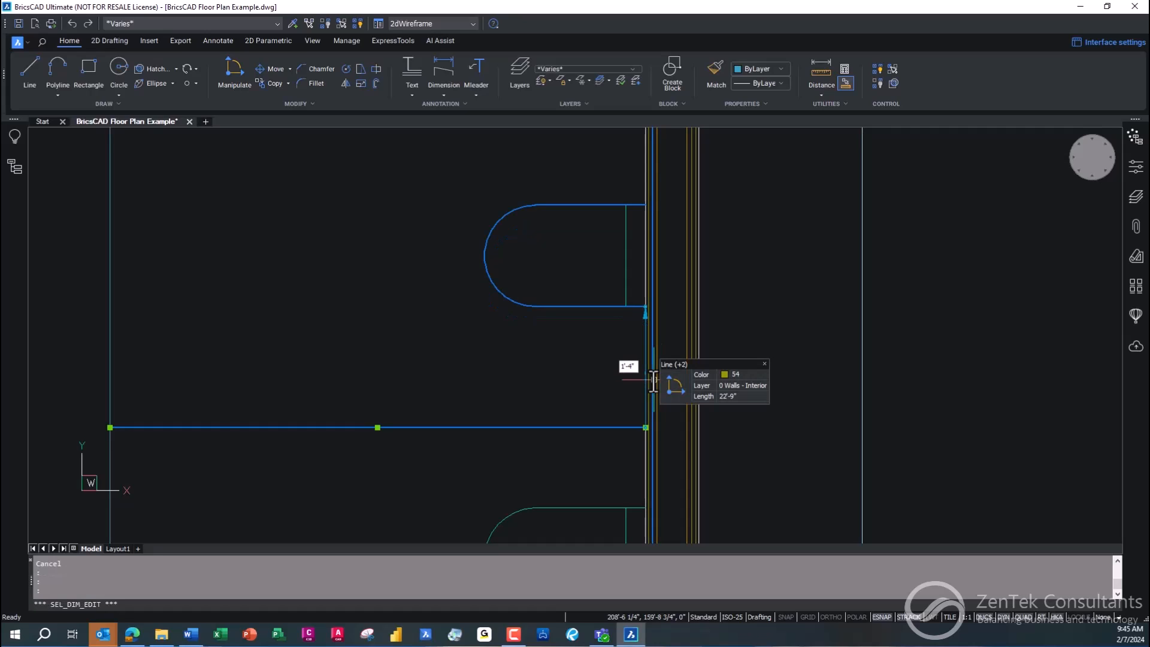
key("Escape")
key("Escape")
- Try to set the distance from the rotated rectangle's nearest corner to the curved glass wall to 2', and undo the resulting wall move
scroll(411, 384, "down", 4)
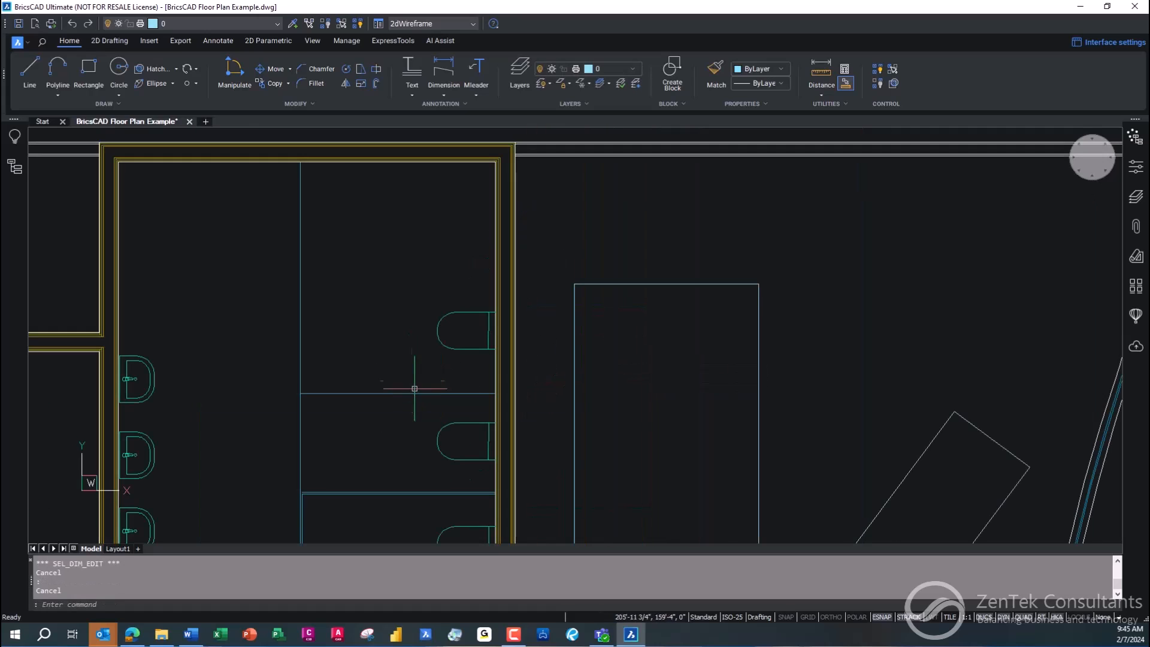
middle_click_drag(484, 444, 251, 278)
mouse_move(679, 372)
middle_mouse_down()
mouse_move(526, 462)
mouse_move(518, 378)
middle_mouse_up()
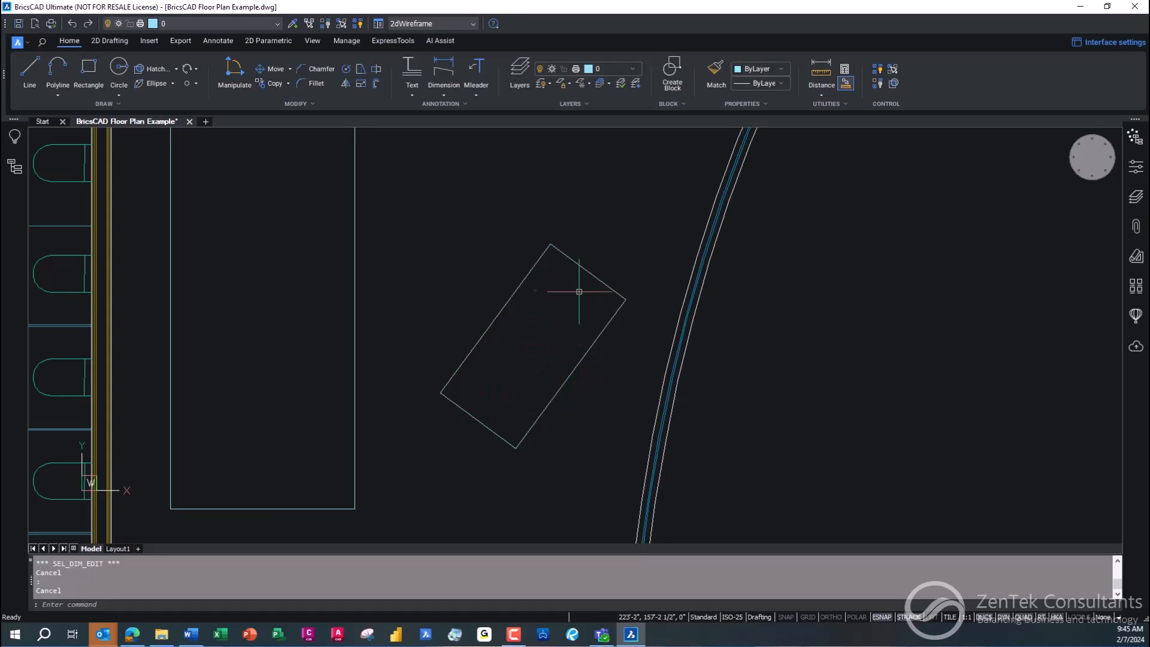
mouse_move(595, 344)
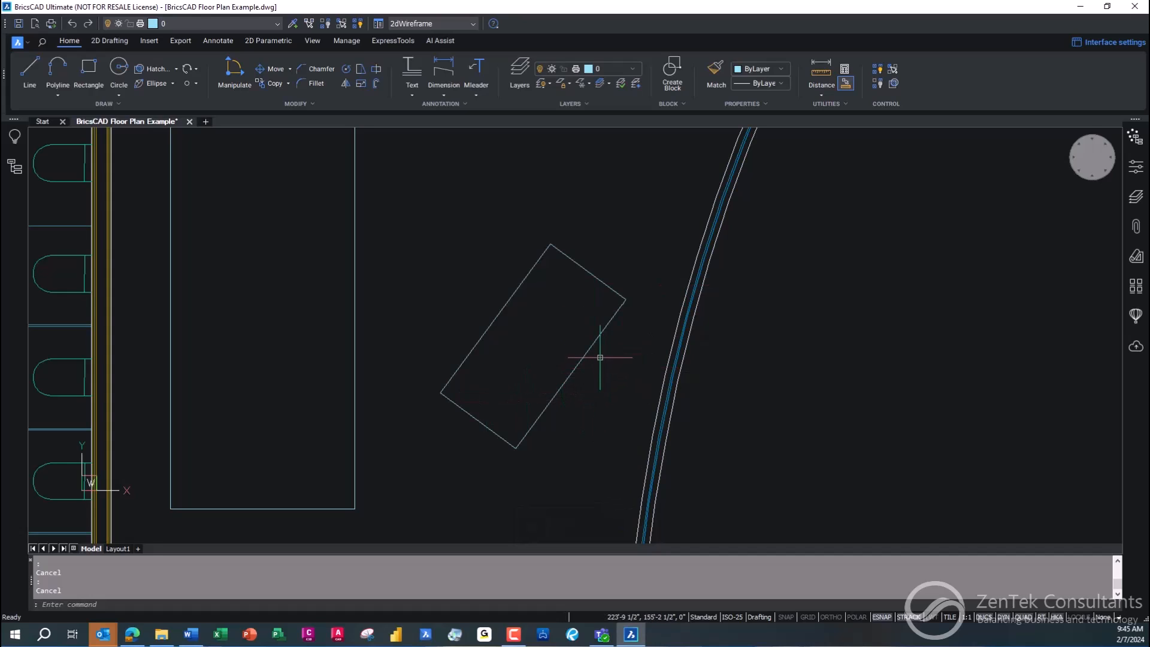
left_click(597, 335)
left_click(674, 341)
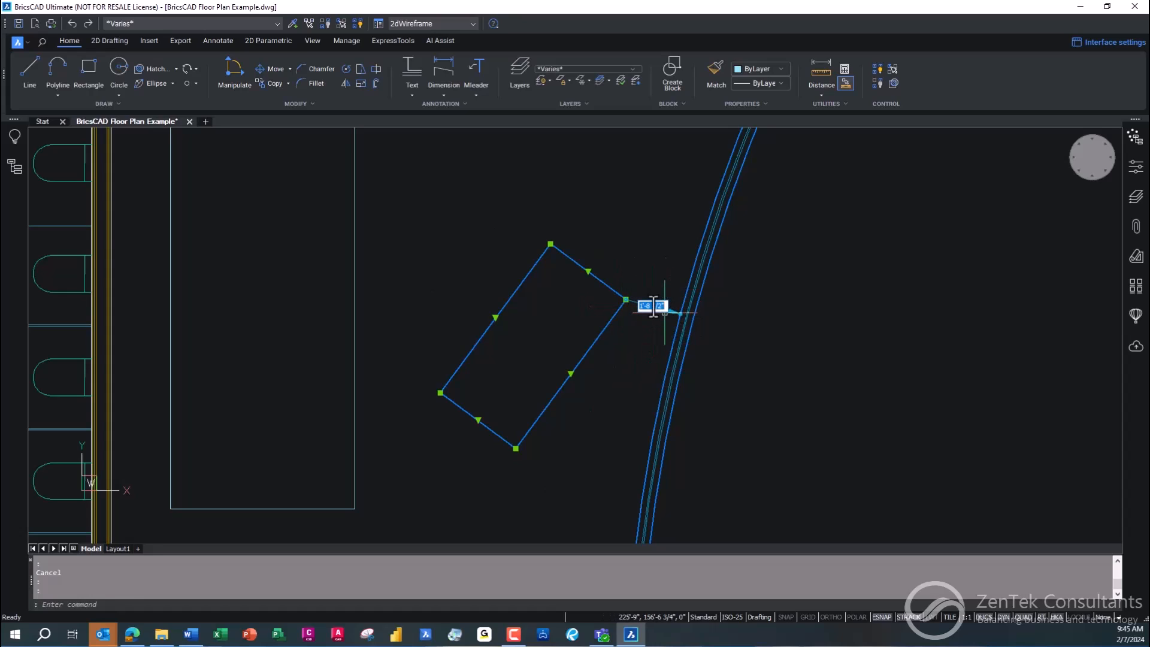
key("Return")
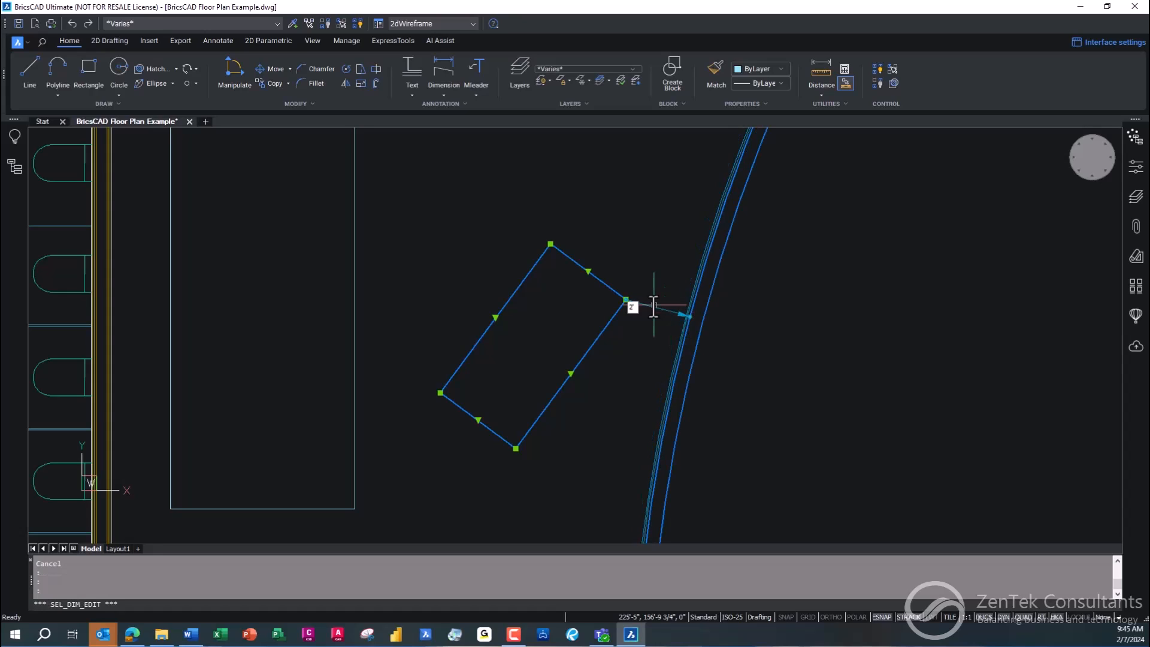
key("ctrl+z")
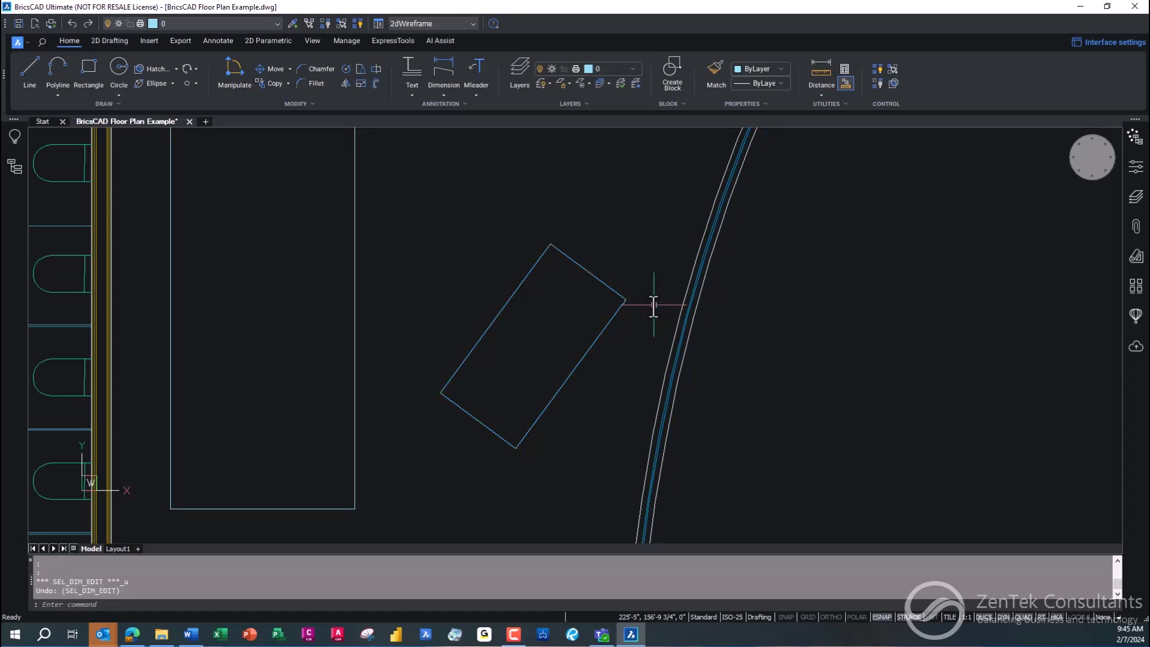
- Set the distance between the curved glass wall and the rotated rectangle to 2', moving the rectangle instead of the wall, and clear the selection
left_click(680, 320)
left_click(638, 327)
left_click(683, 338)
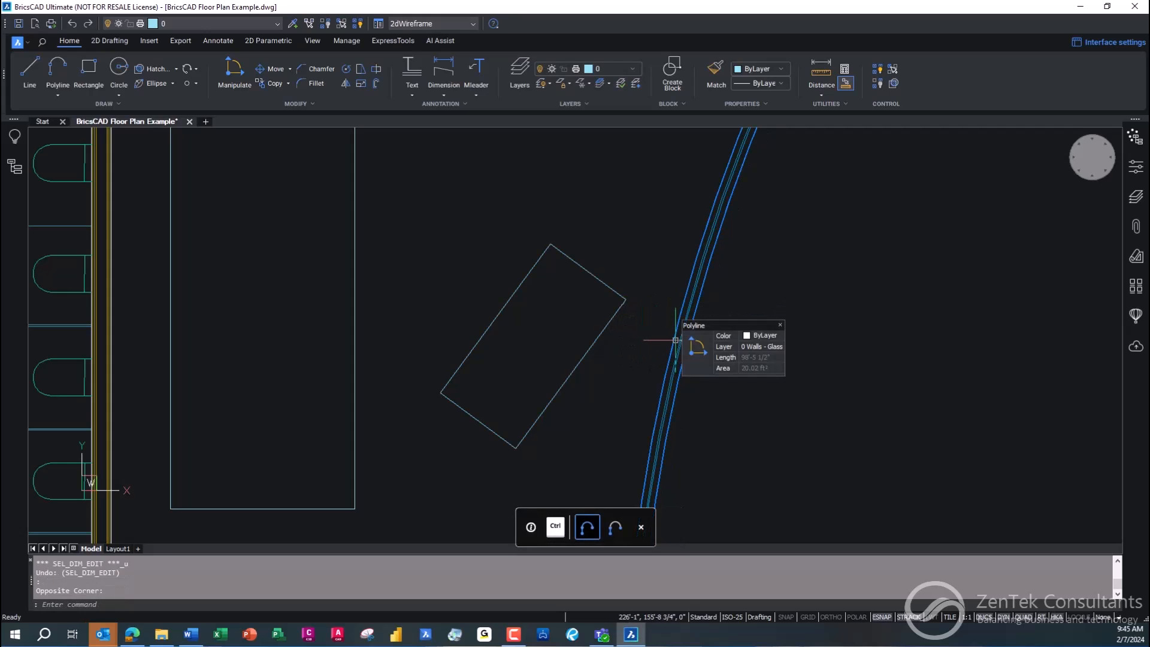
left_click(606, 325)
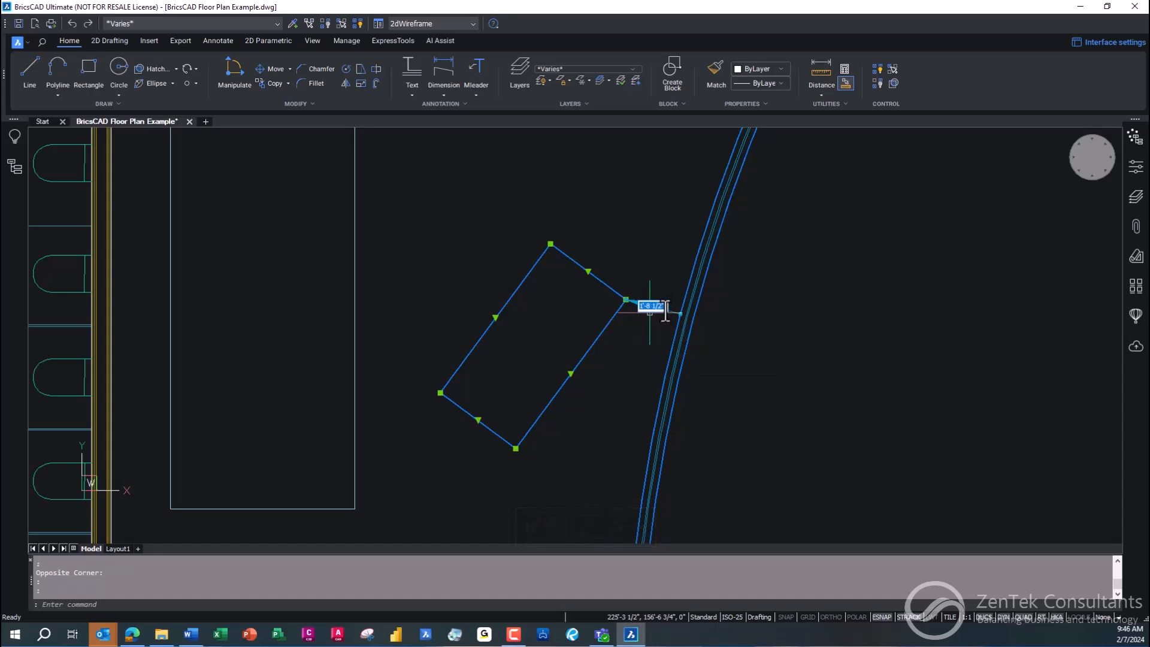
type("2'")
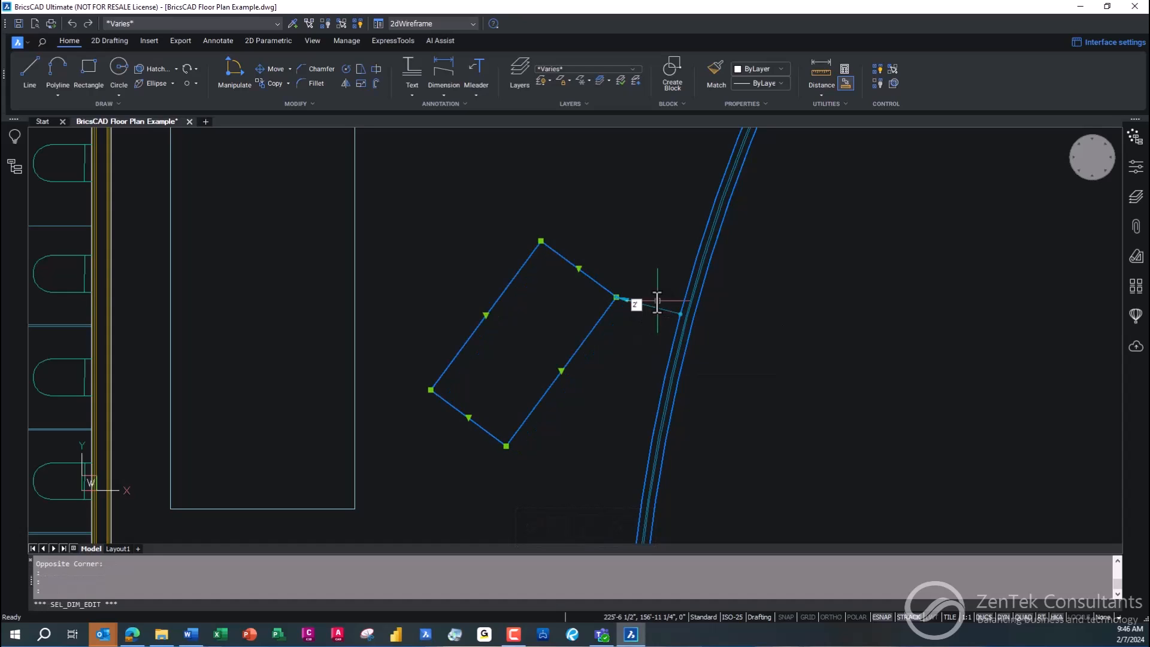
key("Escape")
key("Escape")
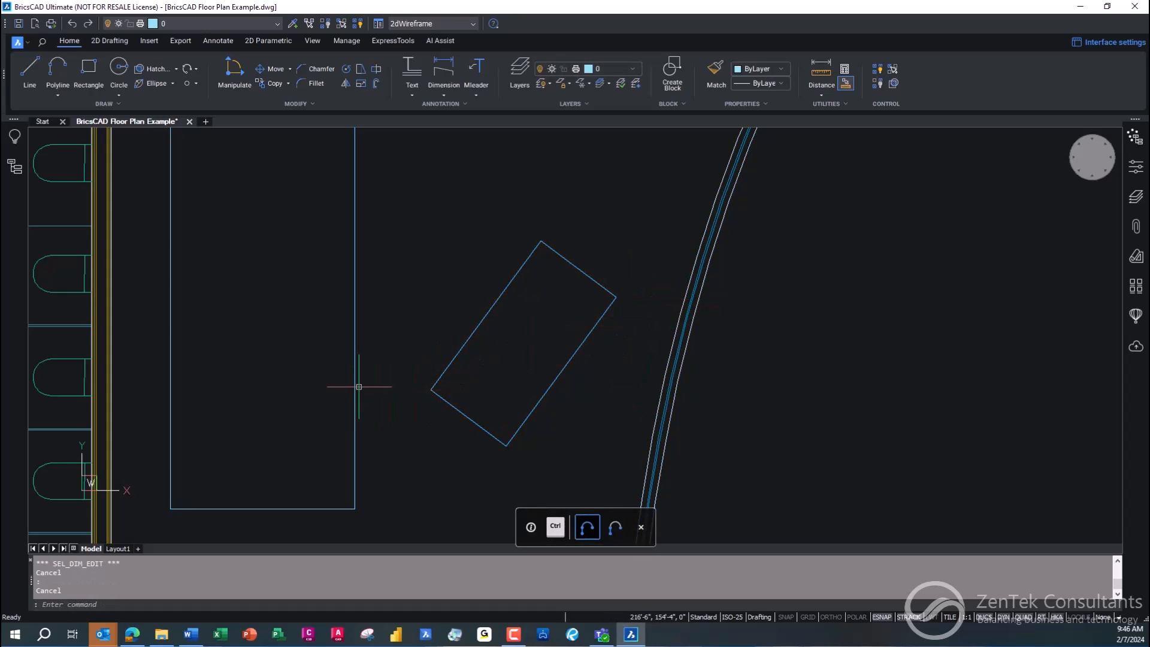
- Set the distance from the rotated rectangle's nearest corner to the large upright rectangle to 2'6", moving the large rectangle, and clear the selection
left_click(454, 357)
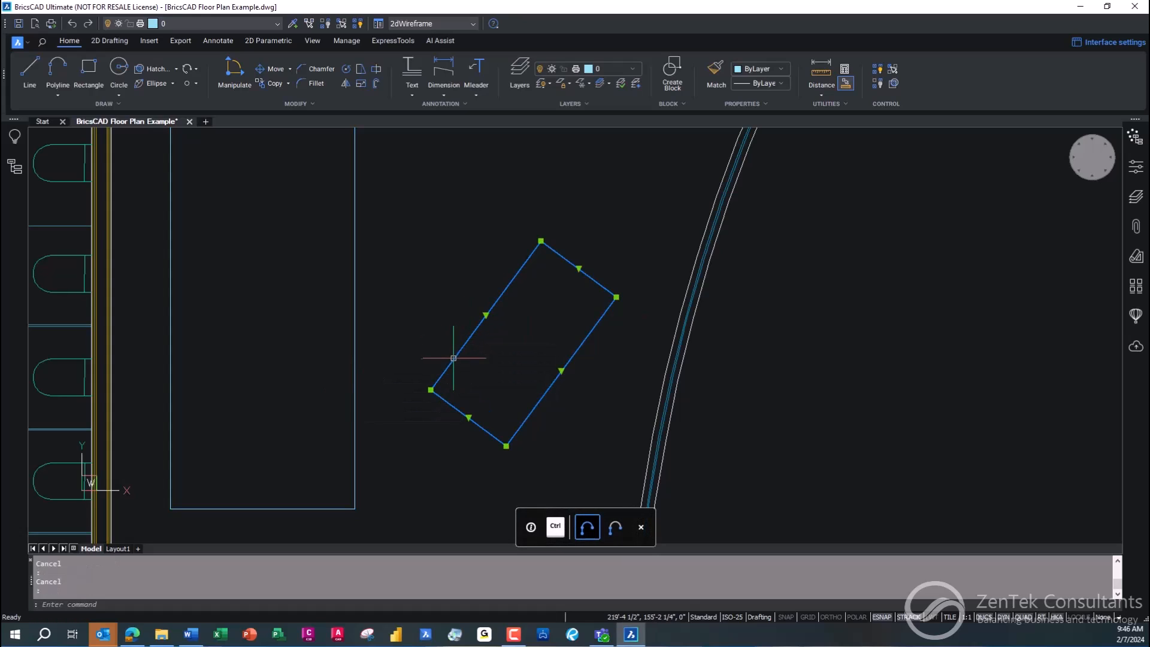
left_click(355, 366)
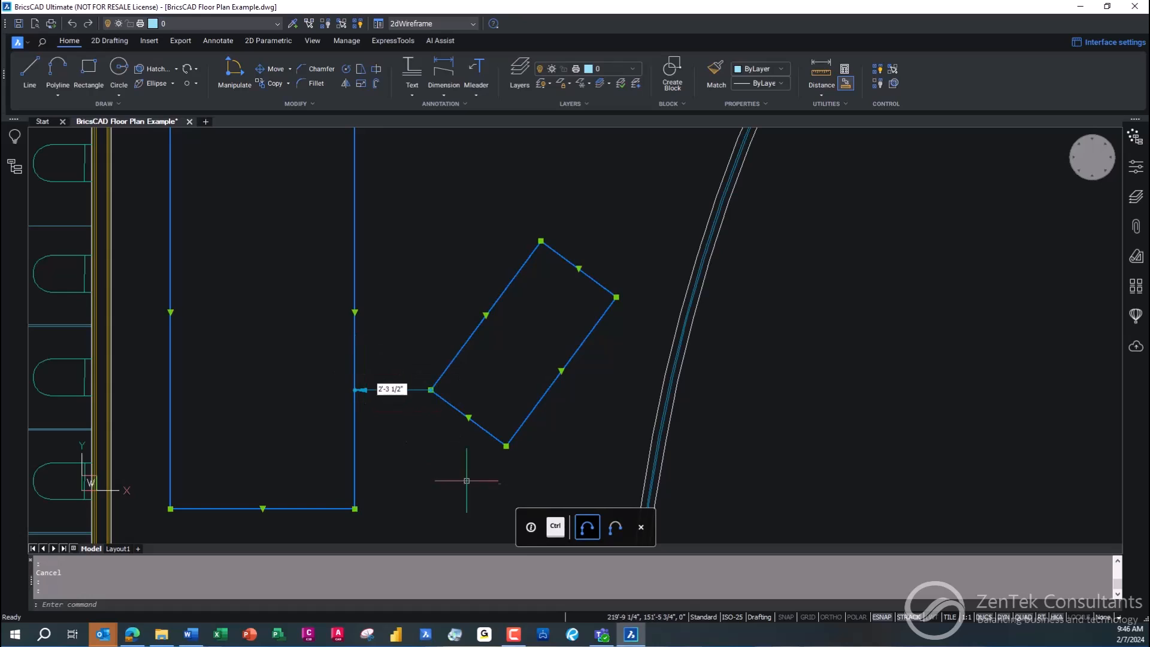
double_click(405, 390)
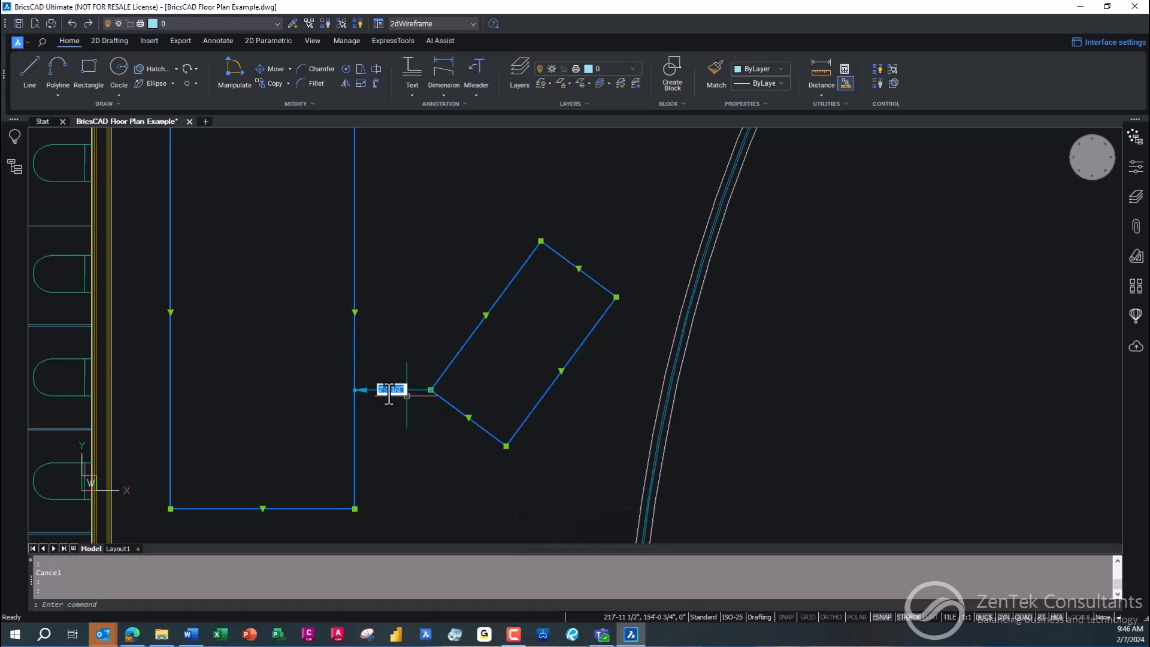
type("26")
key("Return")
key("Escape")
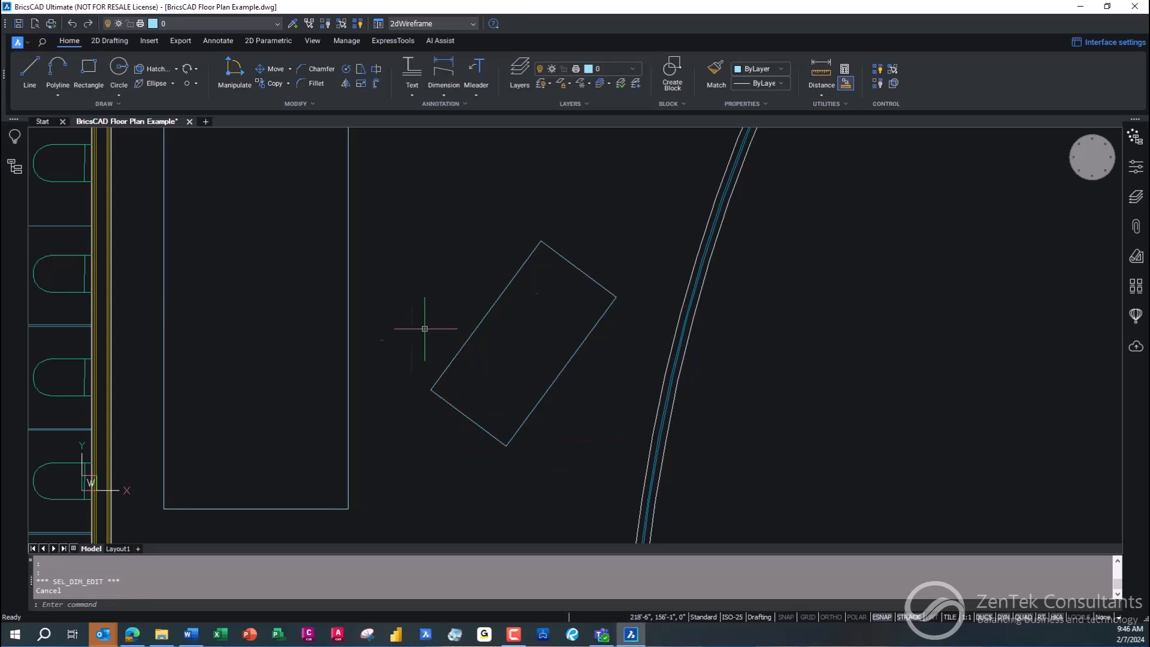
- Measure the width of the door opening above the stairs between its two jamb lines, and clear the selection
scroll(401, 430, "down", 5)
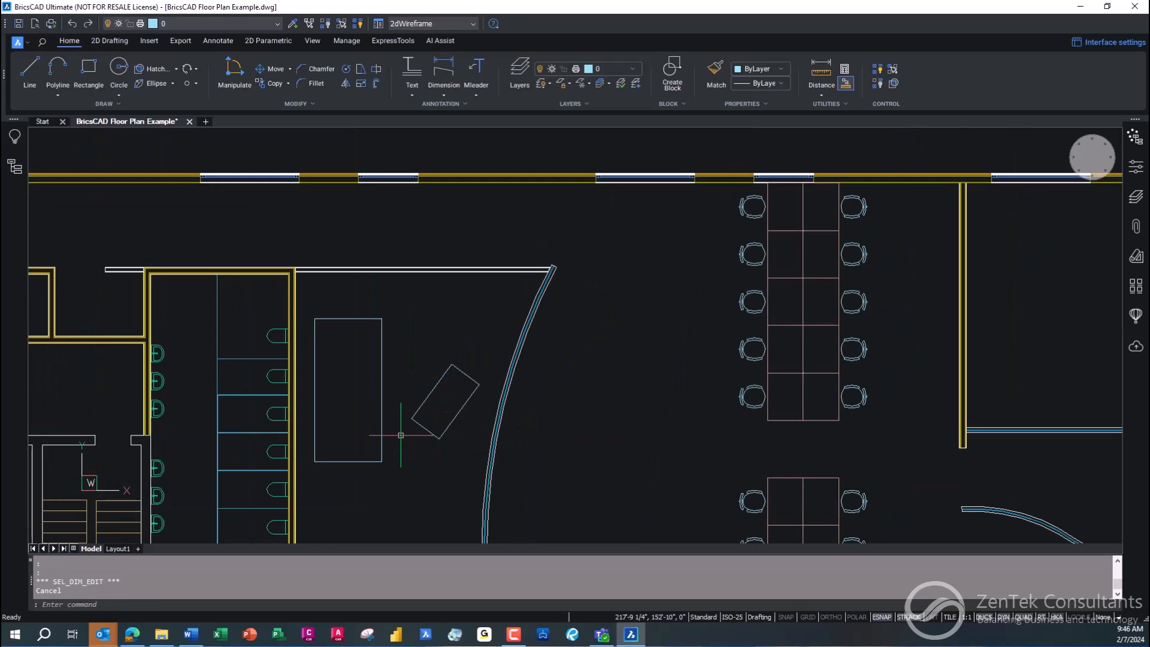
middle_click_drag(403, 431, 557, 375)
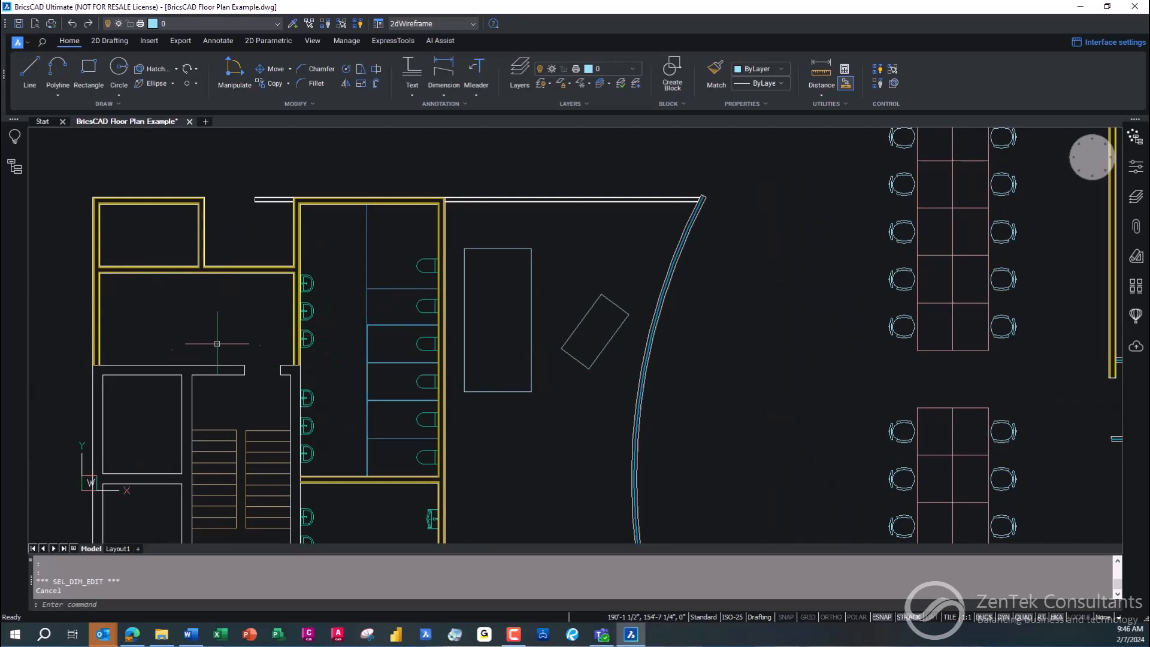
mouse_move(245, 371)
scroll(244, 371, "up", 4)
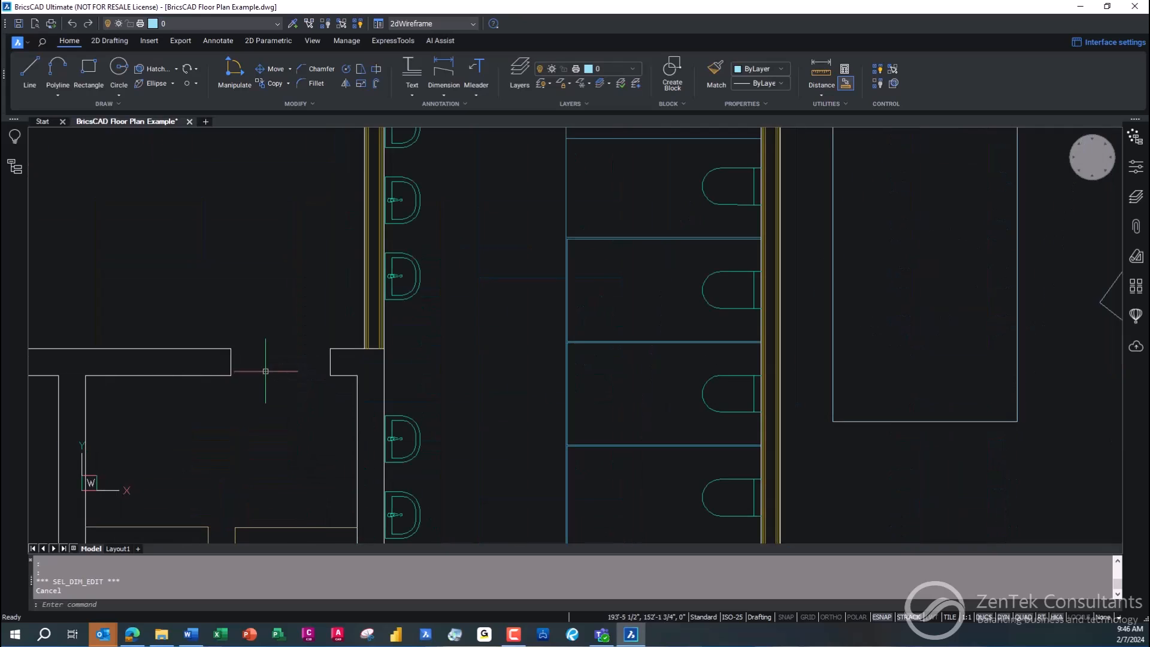
left_click(233, 364)
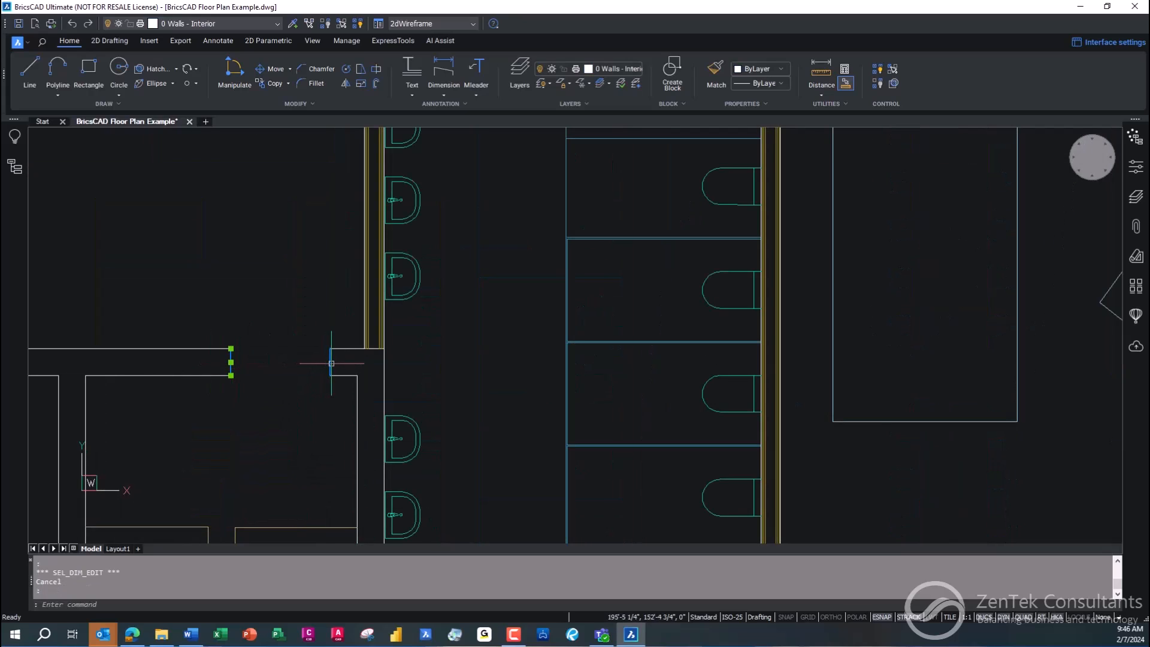
left_click(330, 361)
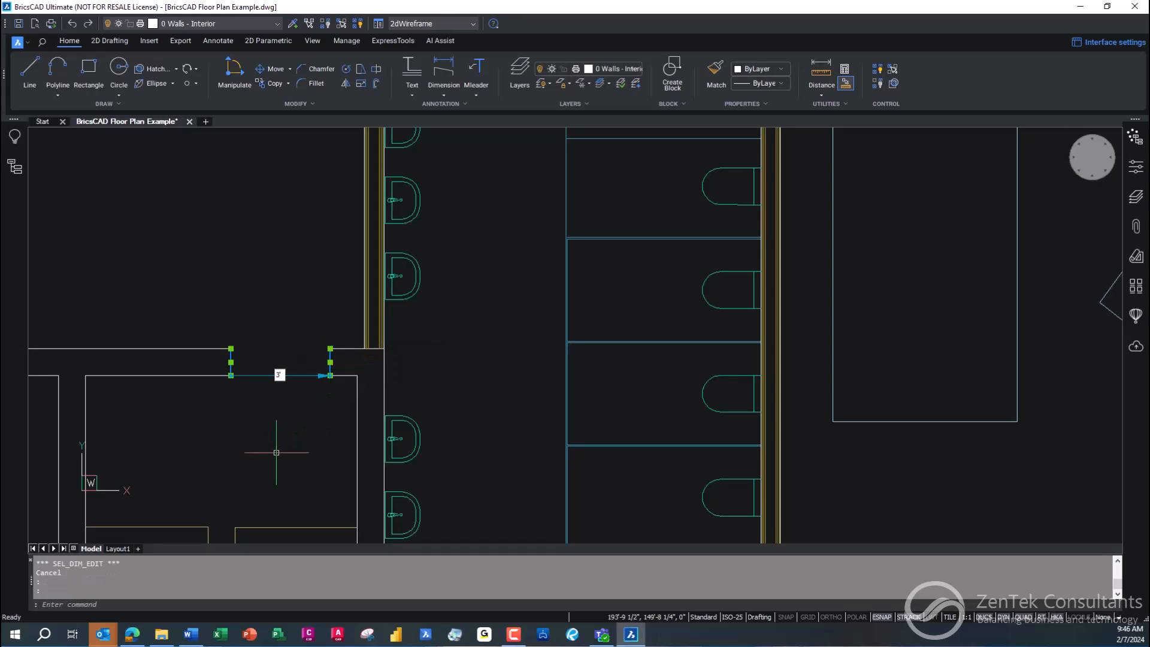
key("Delete")
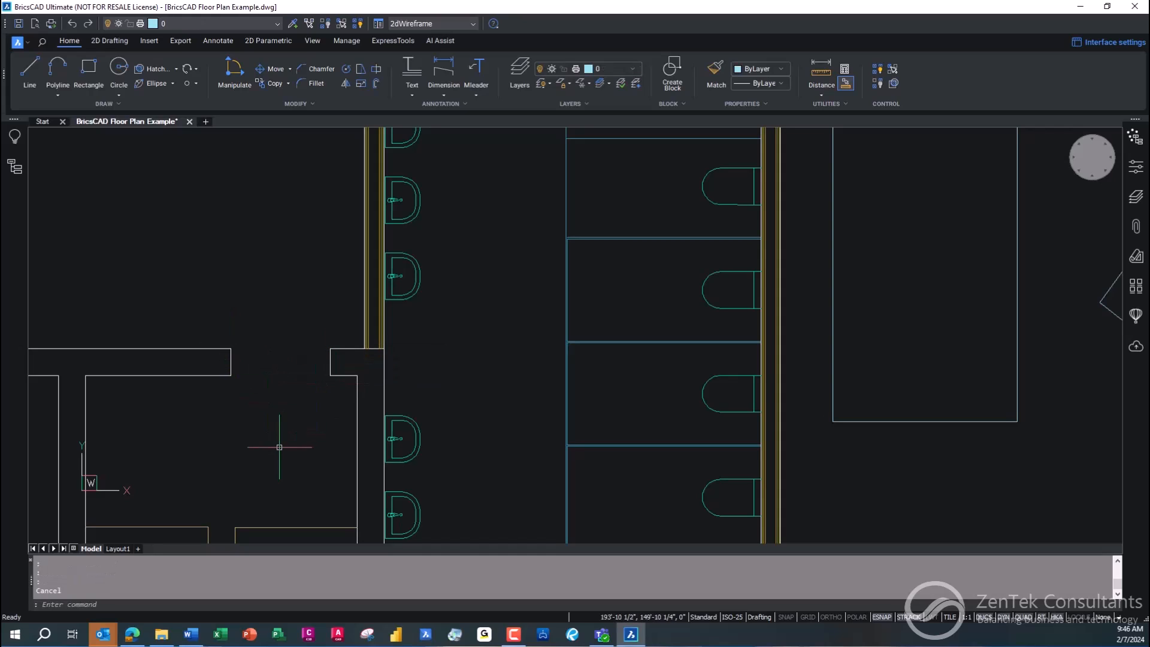
scroll(488, 381, "down", 5)
scroll(489, 383, "up", 3)
middle_click_drag(489, 382, 375, 361)
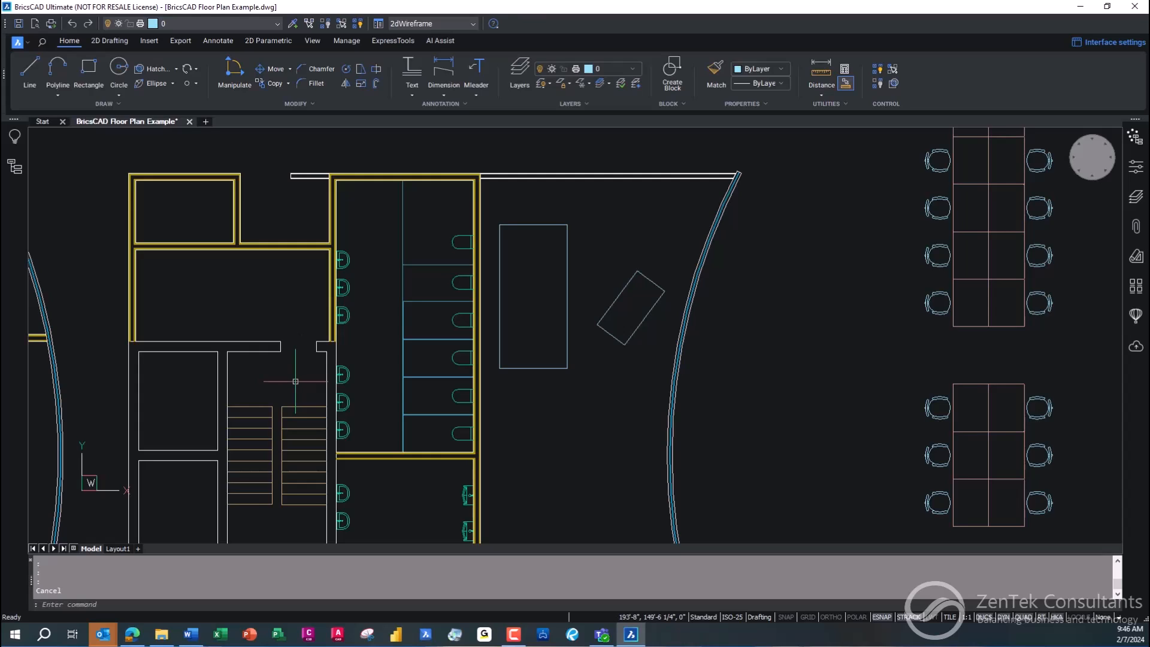
middle_click_drag(320, 363, 341, 384)
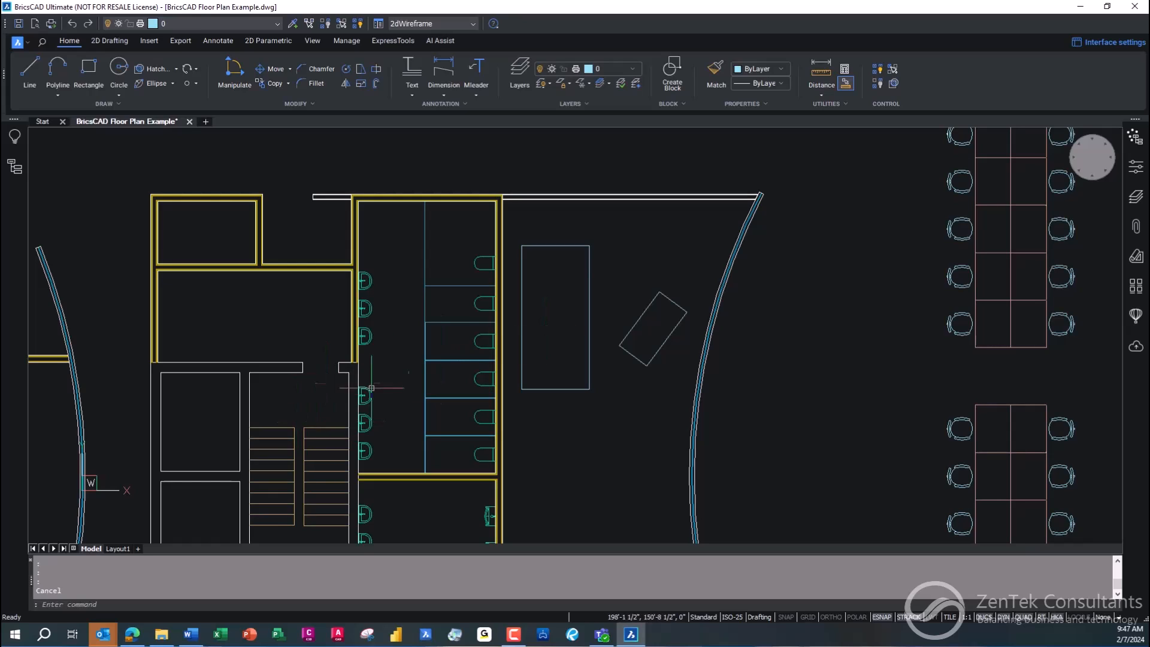
mouse_move(363, 394)
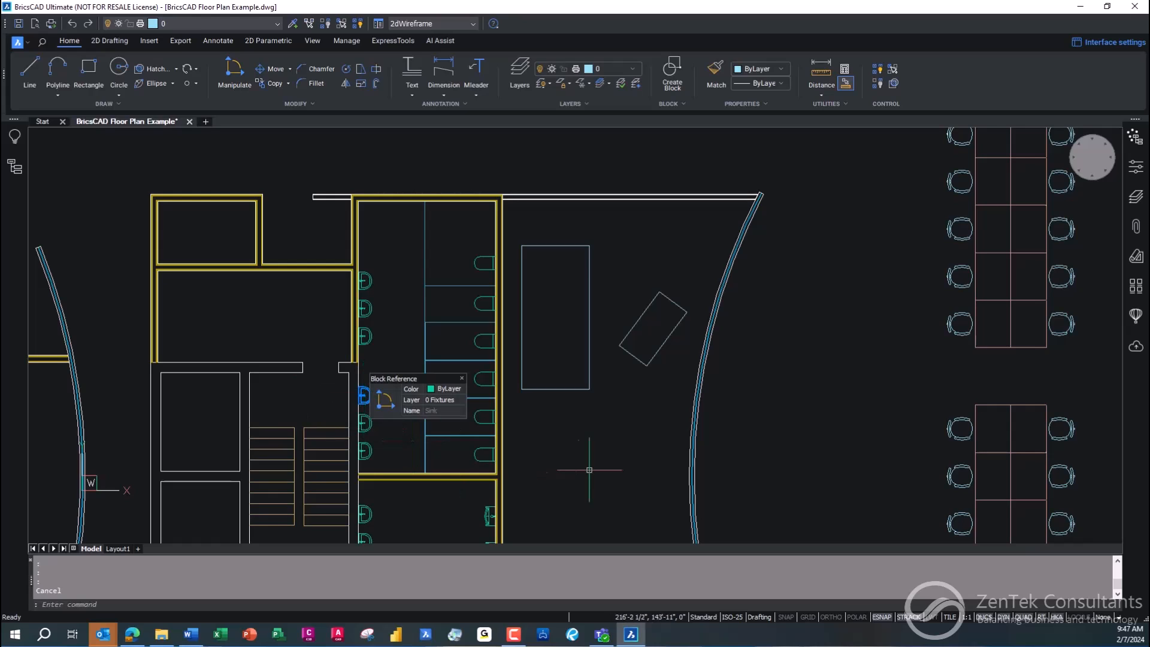